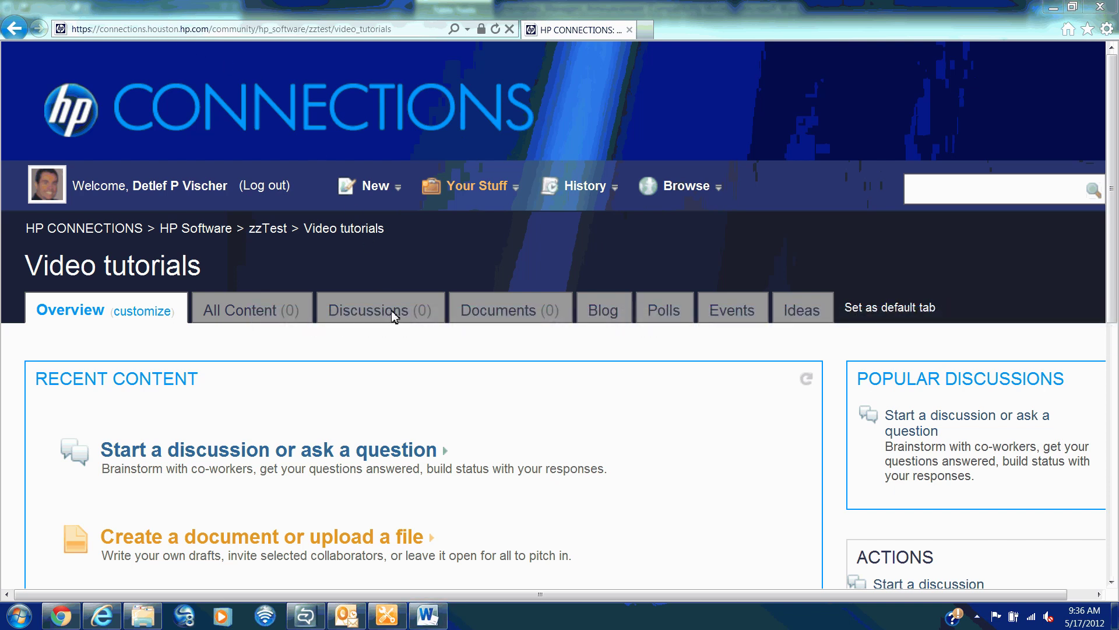
Copy the whole Word announcement, including the banner and timeline table, to the clipboard
left_click(429, 618)
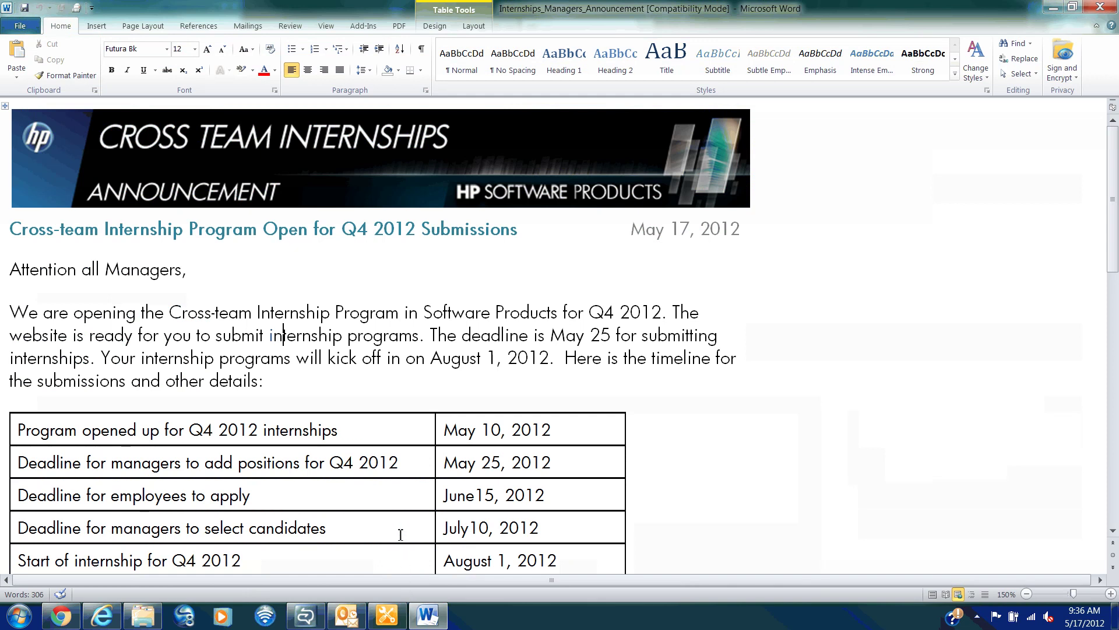
scroll(394, 371, "down", 7)
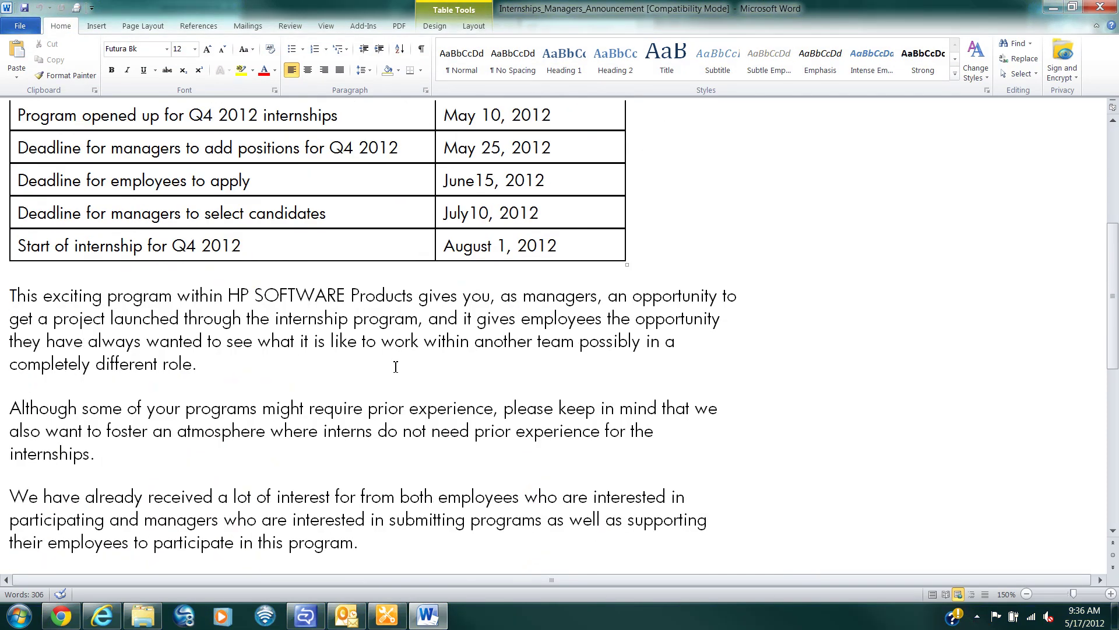
scroll(395, 414, "up", 8)
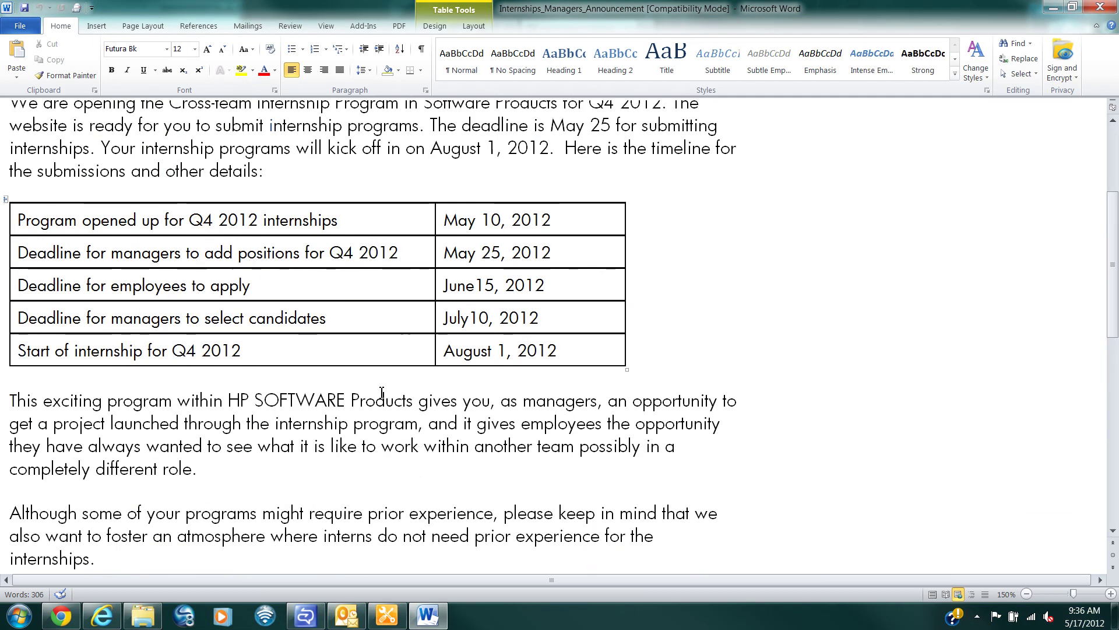
left_click(284, 335)
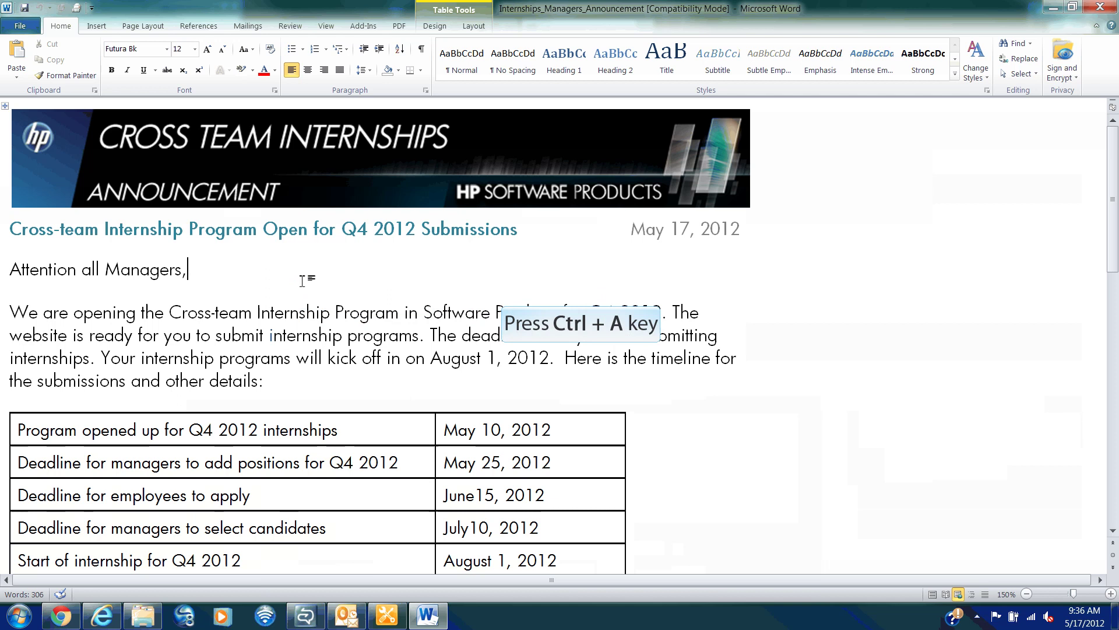
key("ctrl+a")
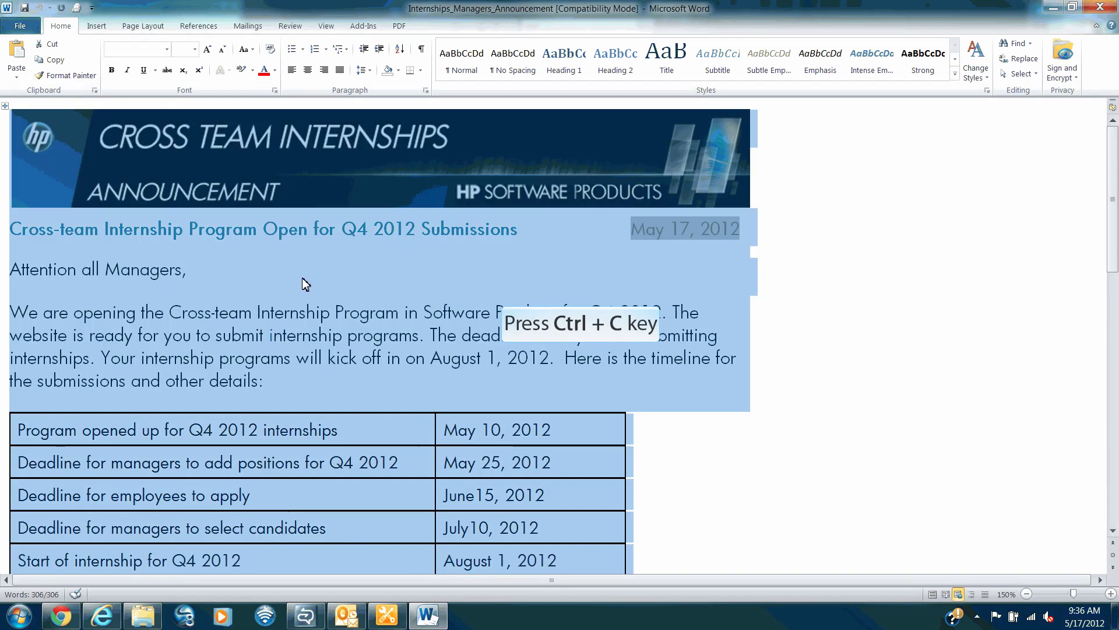
key("ctrl+c")
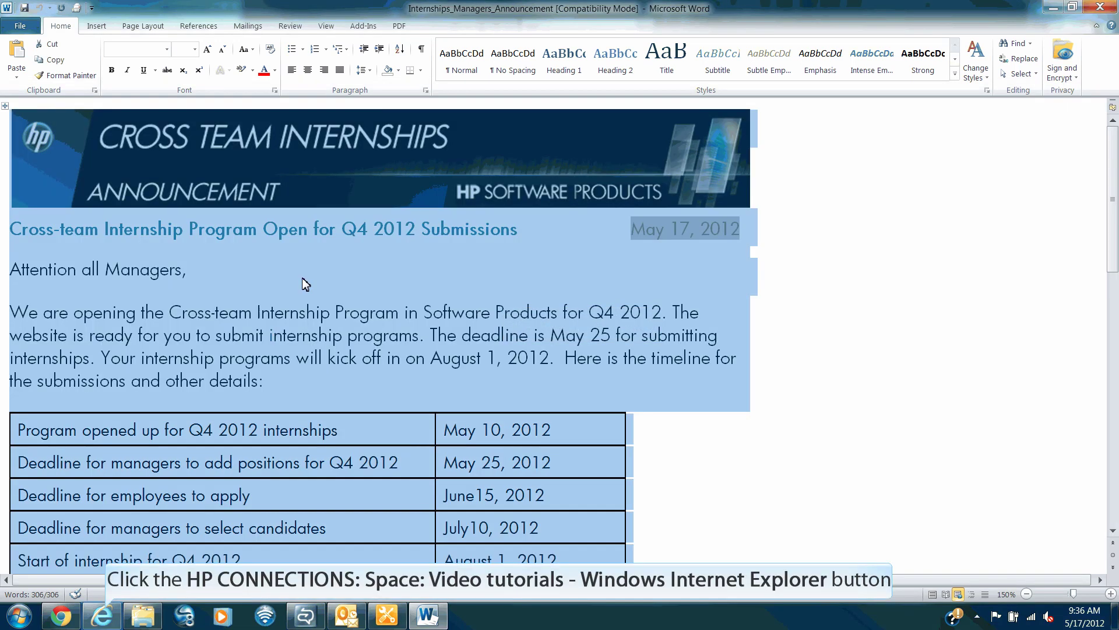
Start writing a new HP Connections document in Video tutorials
left_click(102, 616)
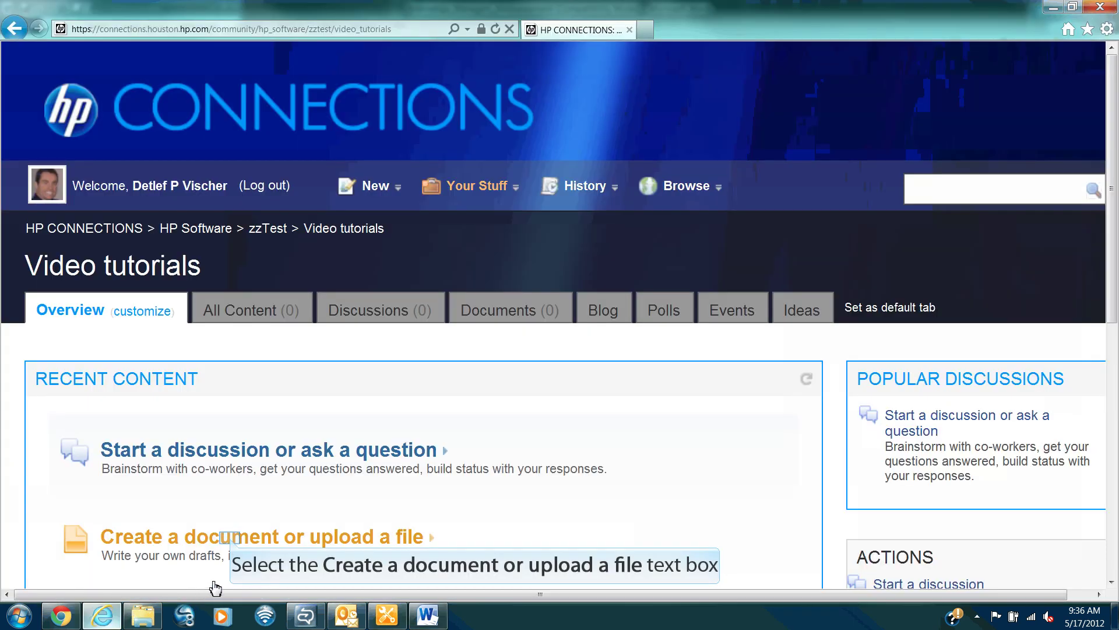
left_click(231, 538)
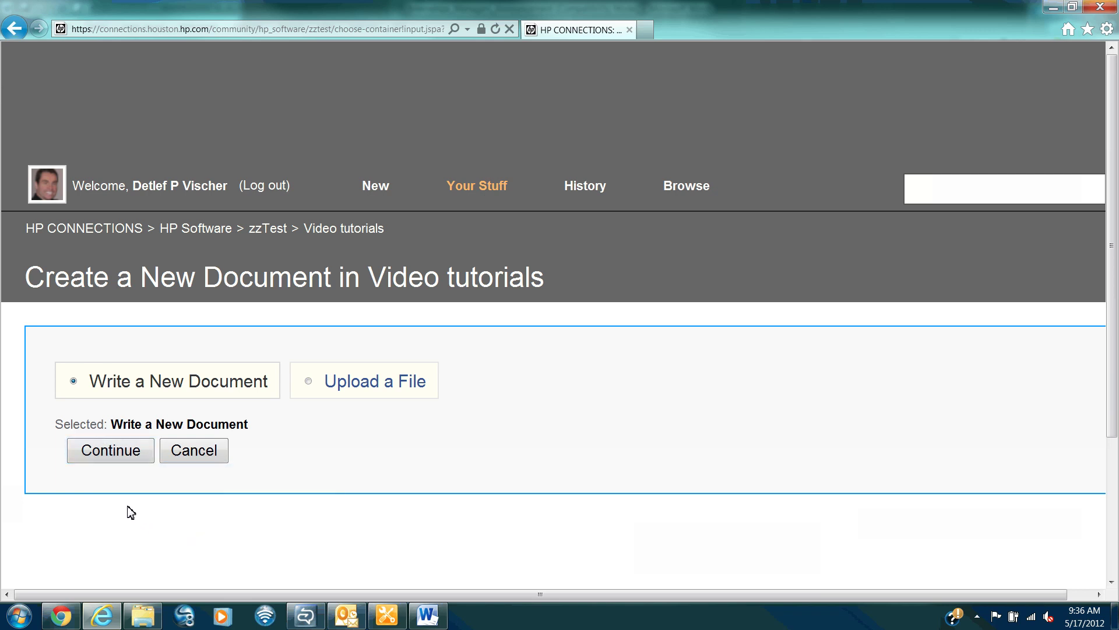
left_click(111, 450)
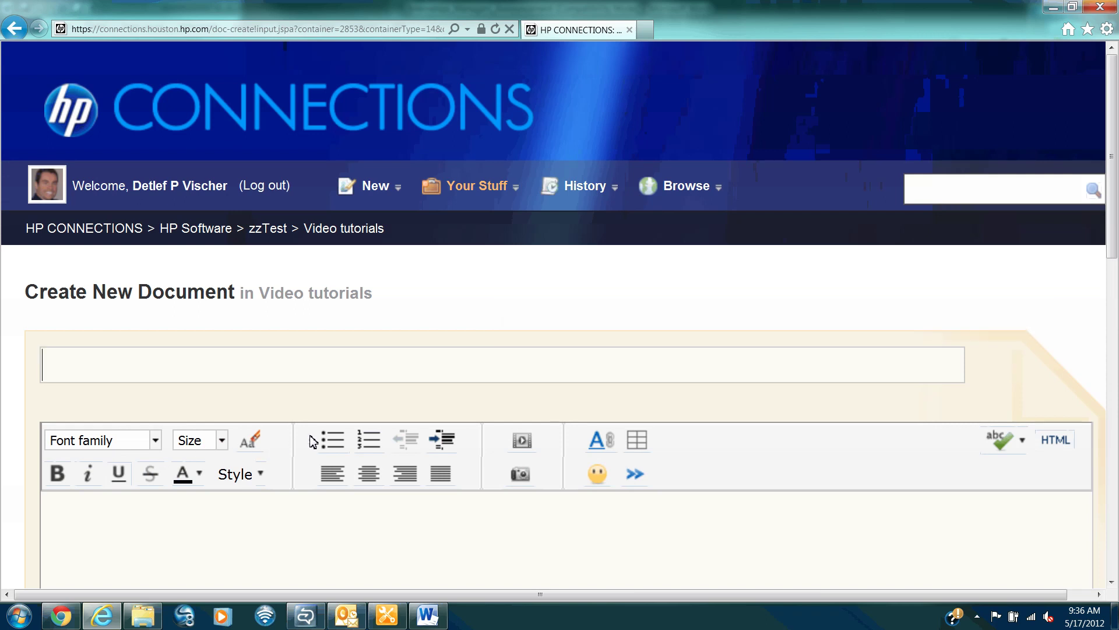
Paste the copied Word announcement into the new document's body
scroll(324, 427, "down", 4)
left_click(178, 314)
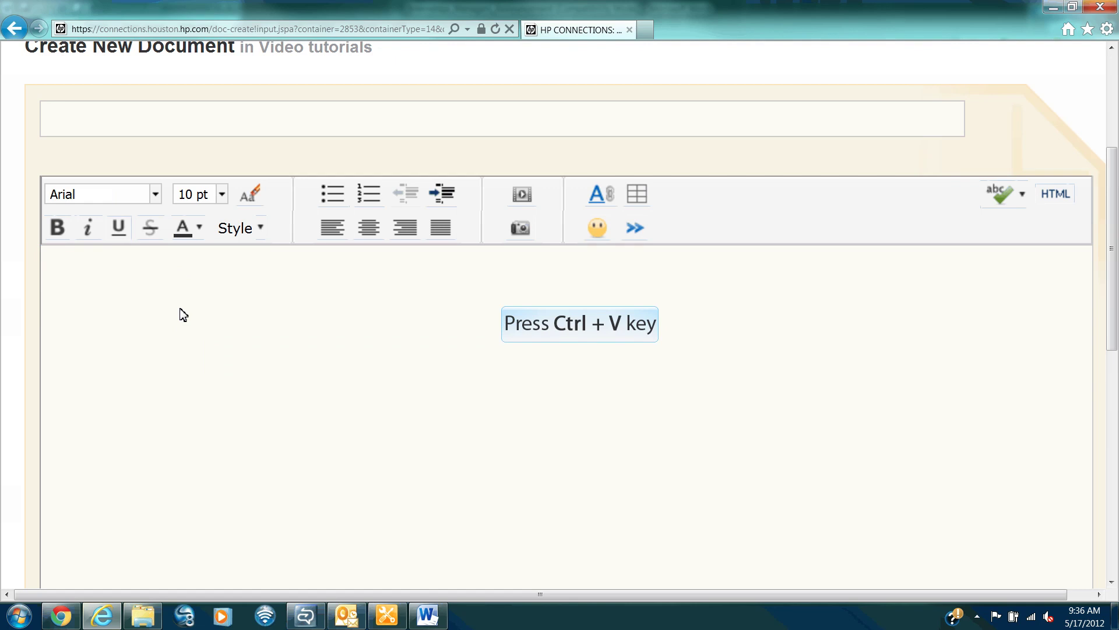
key("ctrl+v")
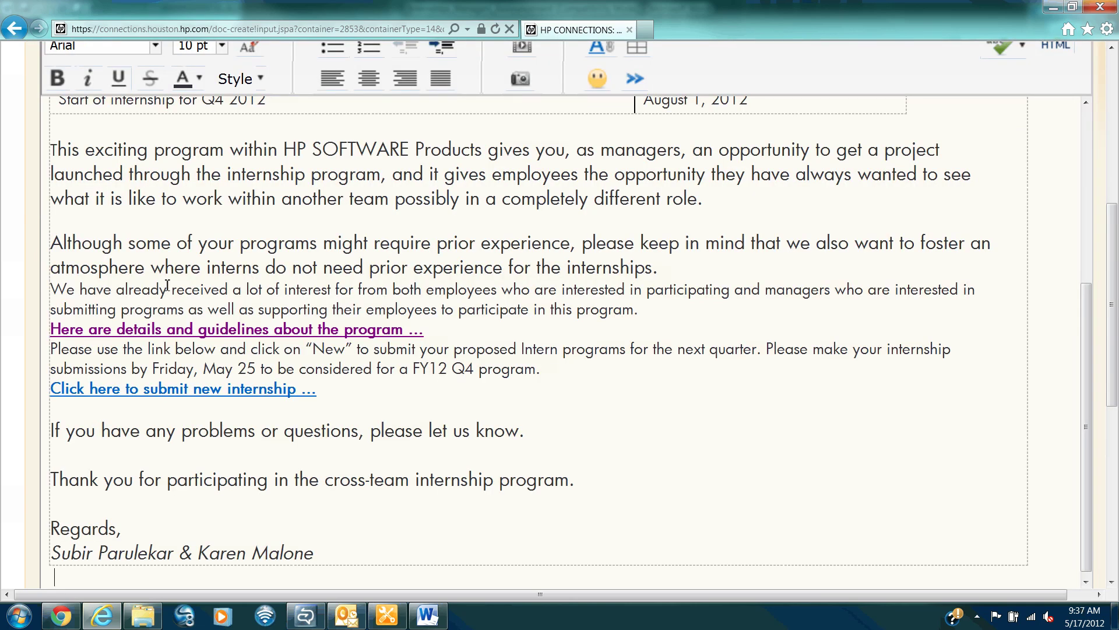
double_click(187, 290)
left_click_drag(208, 244, 240, 247)
scroll(399, 375, "up", 6)
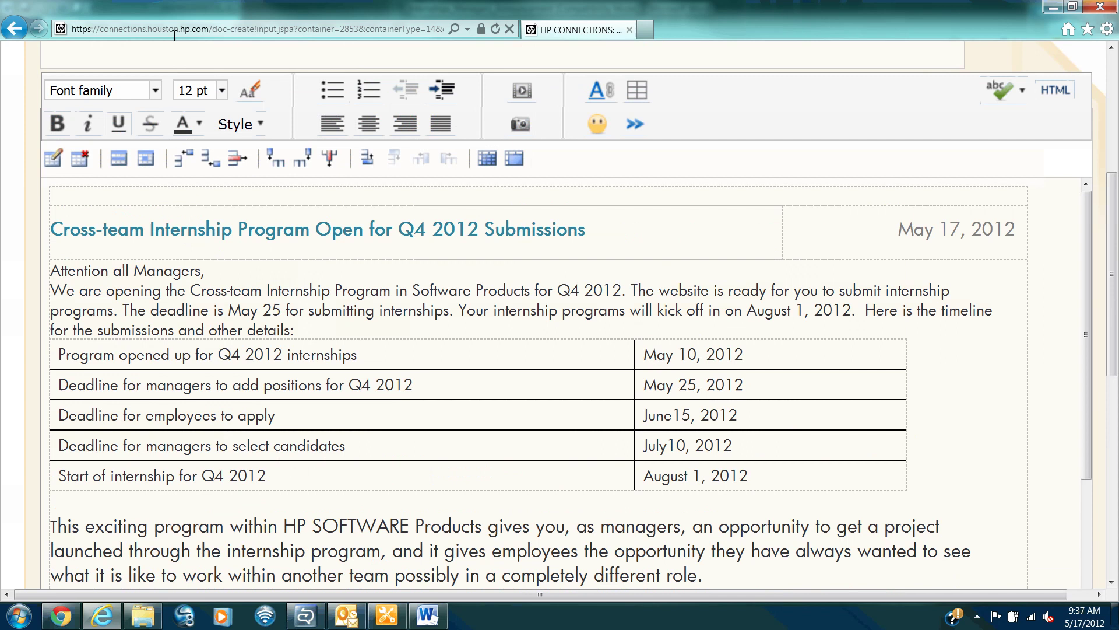
Set the subject to the heading 'Cross-team Internship Program Open for Q4 2012 Submissions'
scroll(297, 277, "up", 3)
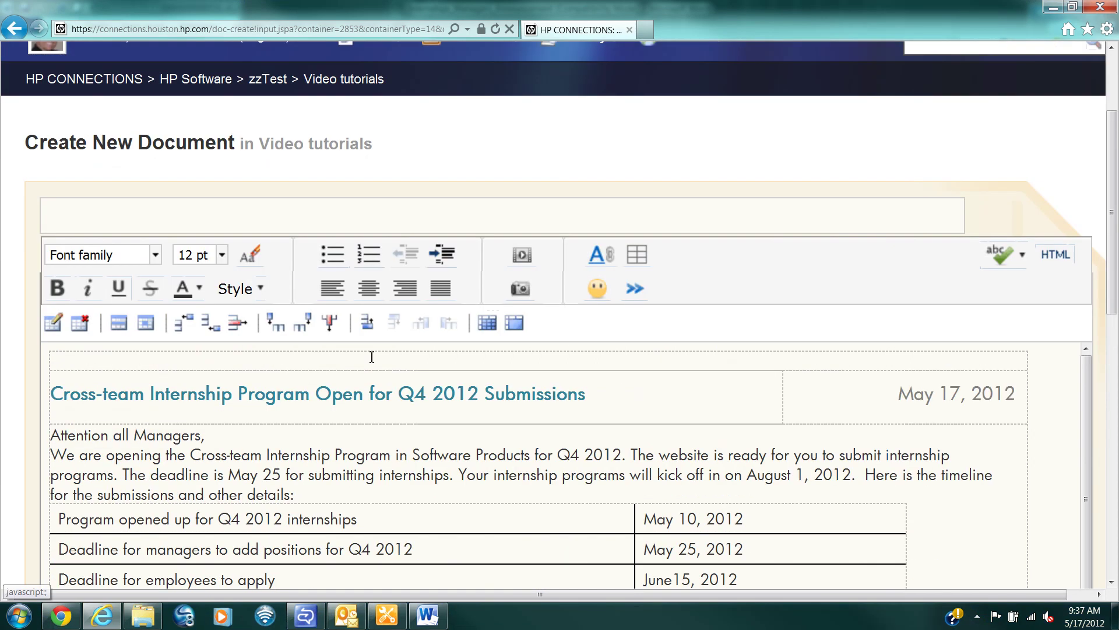
left_click_drag(594, 396, 52, 391)
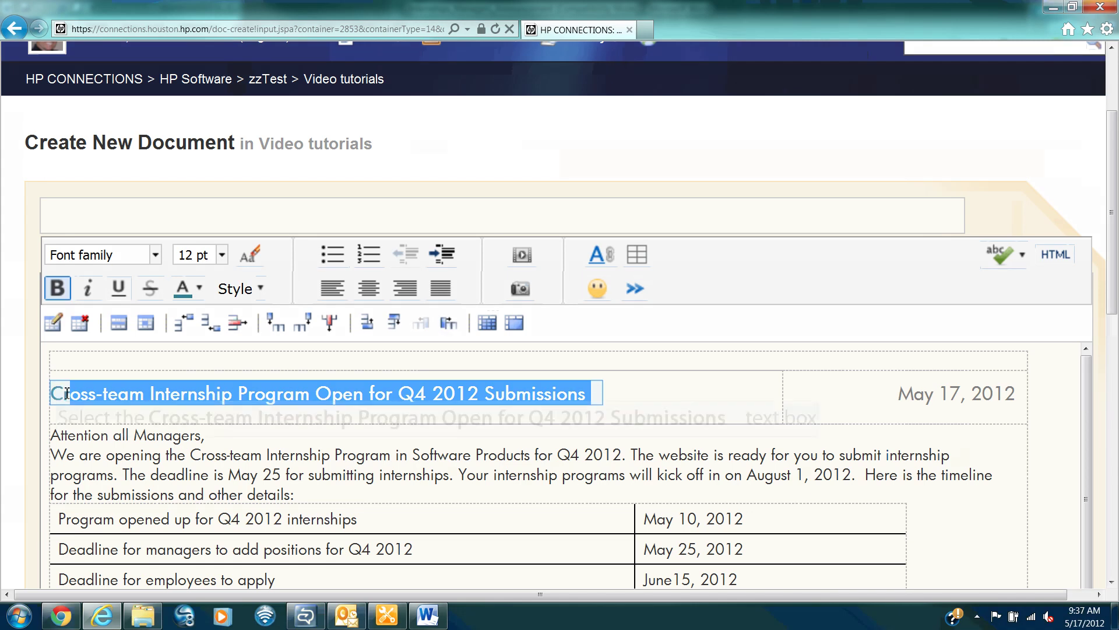
left_click(305, 392)
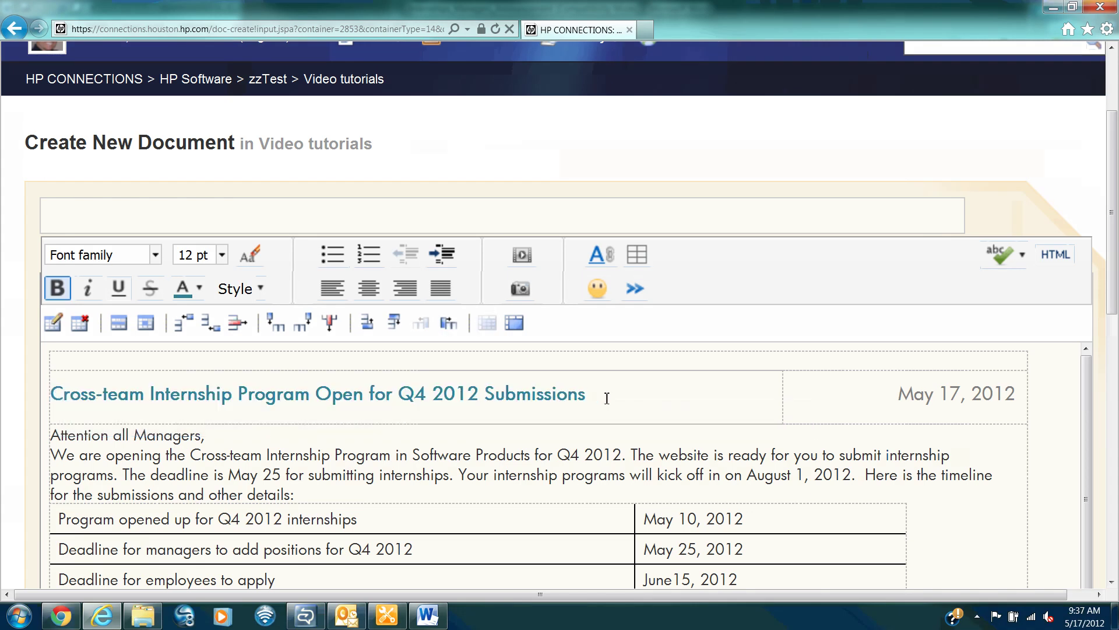
left_click_drag(607, 398, 102, 391)
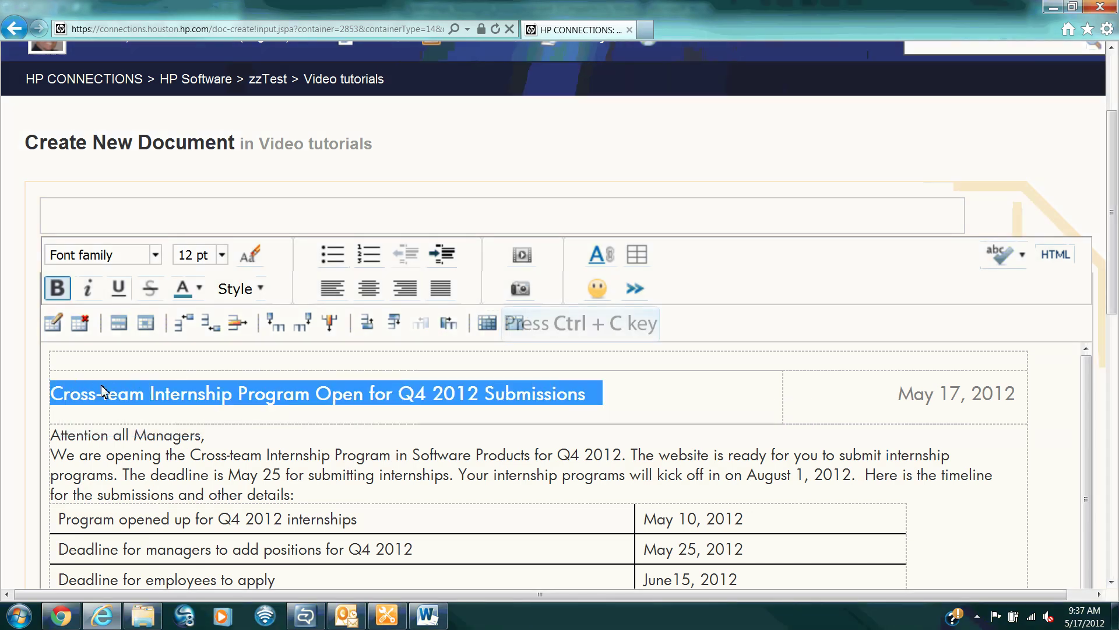
key("ctrl+c")
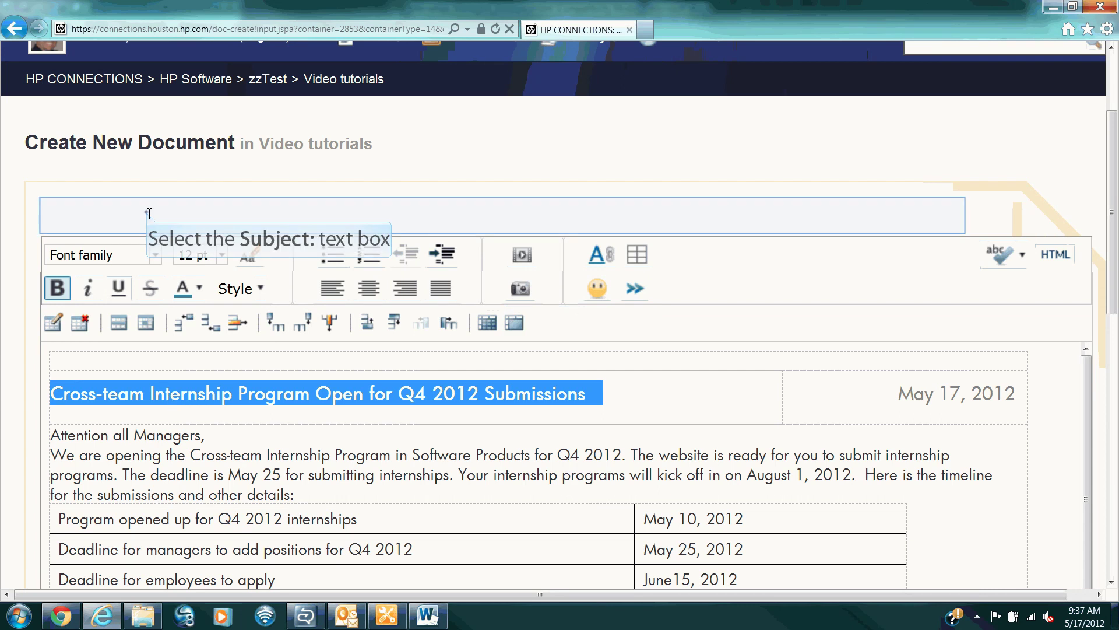
left_click(150, 213)
key("ctrl+v")
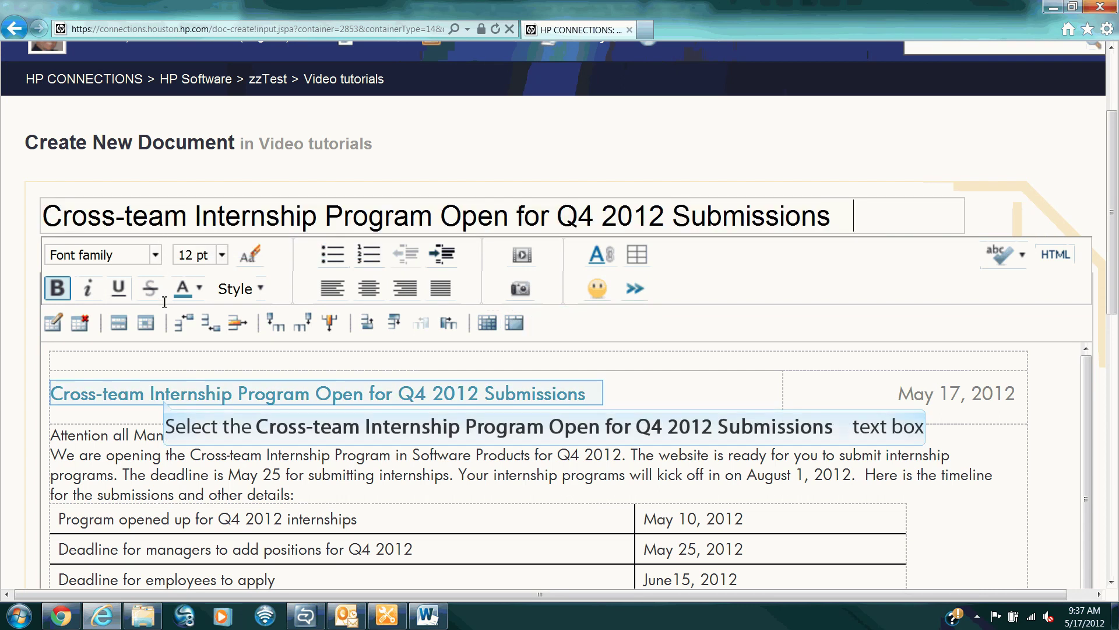
Delete the heading-and-date row from the body table
left_click(164, 396)
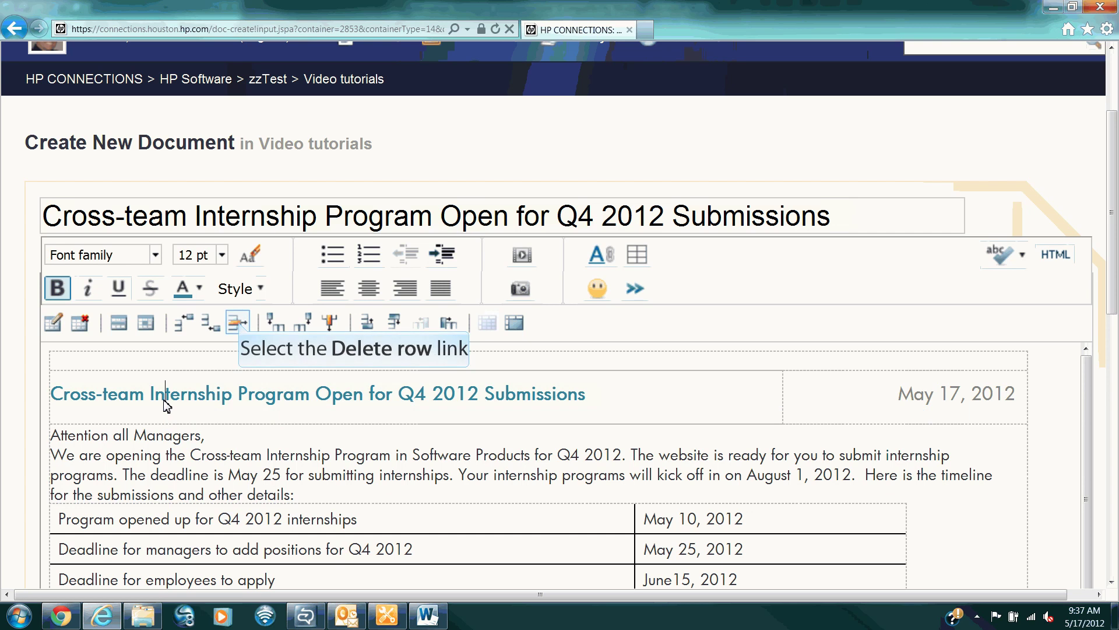
left_click(239, 324)
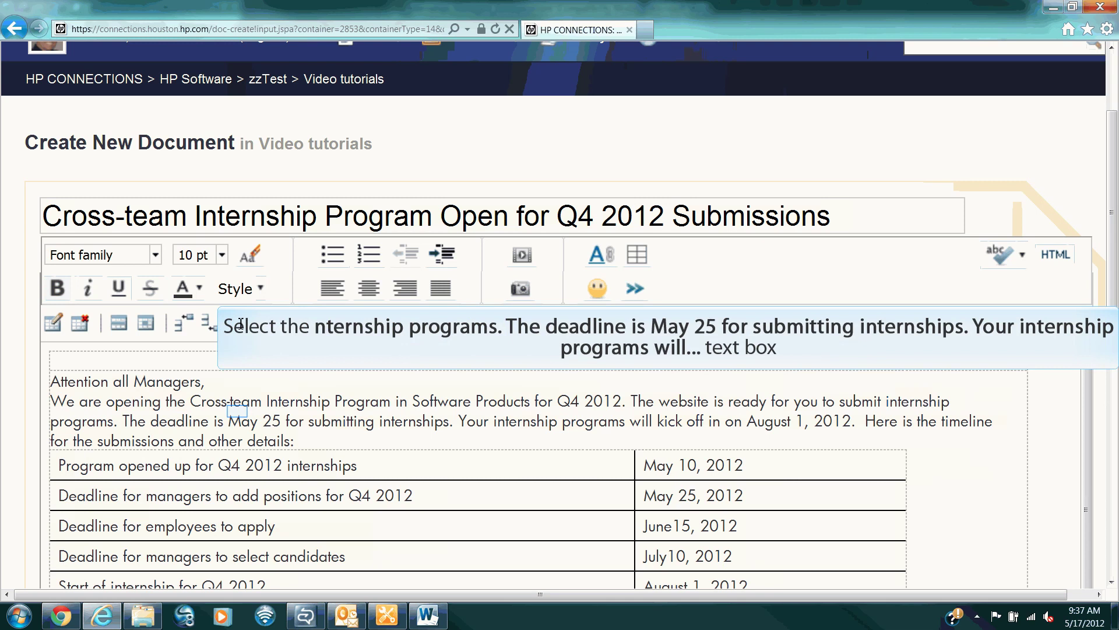
left_click(241, 413)
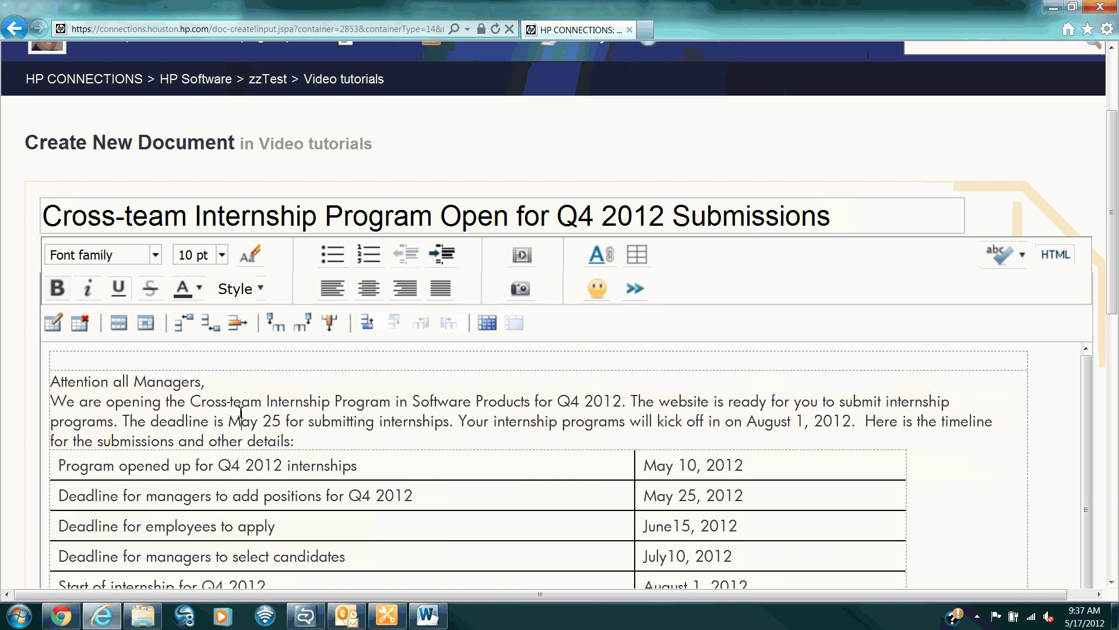
Strip the pasted formatting from all of the body content
key("ctrl+a")
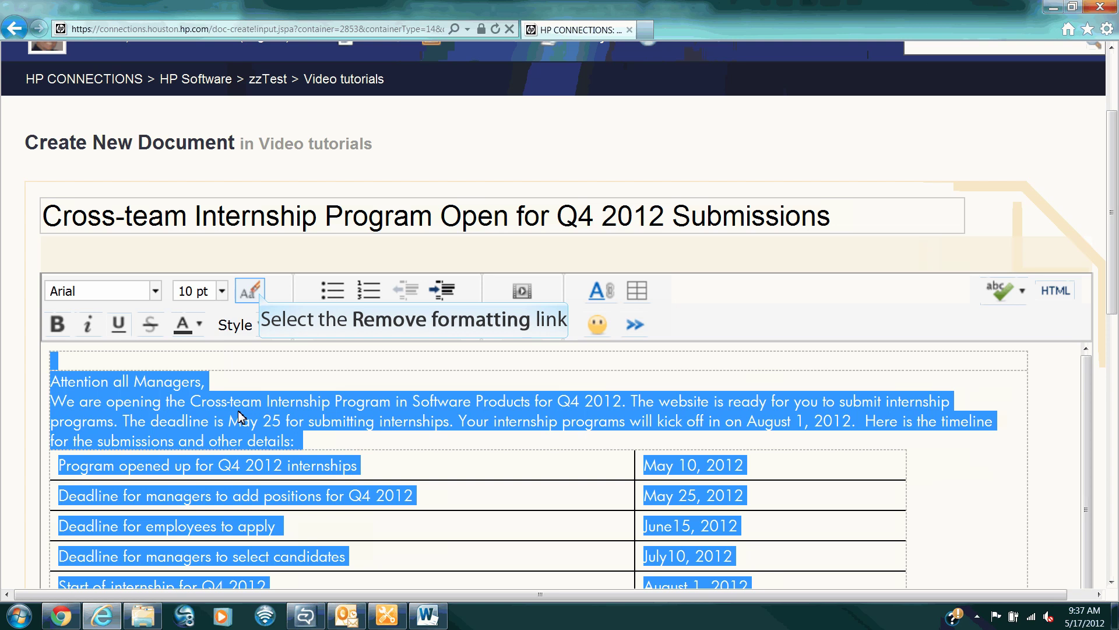
left_click(261, 295)
left_click(331, 338)
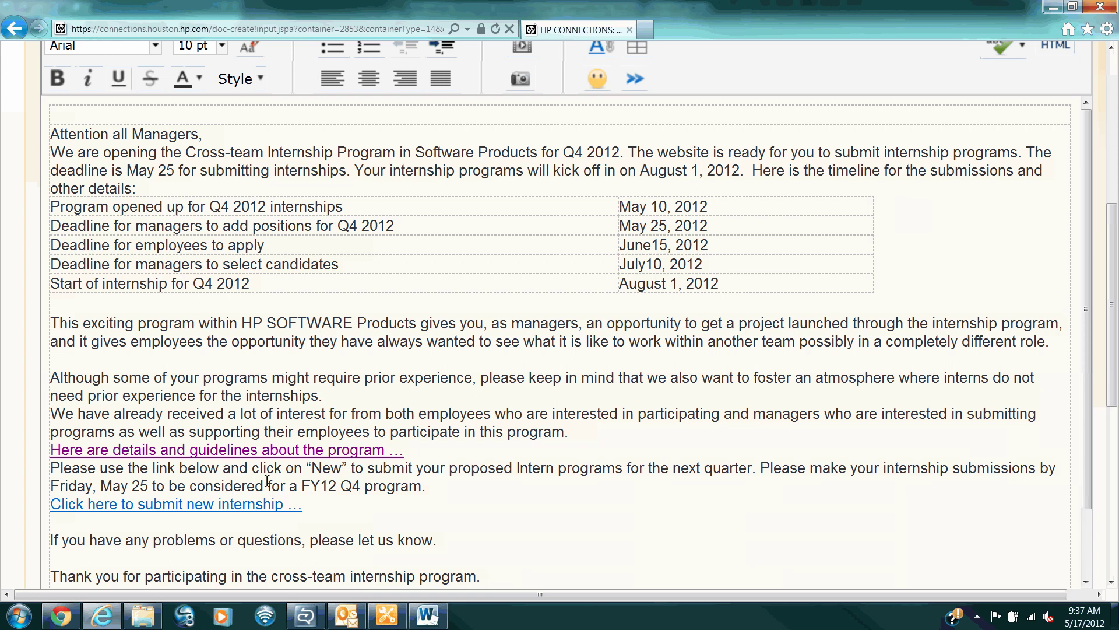
Add blank lines after the details link, the prior-experience paragraph and the greeting
scroll(267, 480, "down", 4)
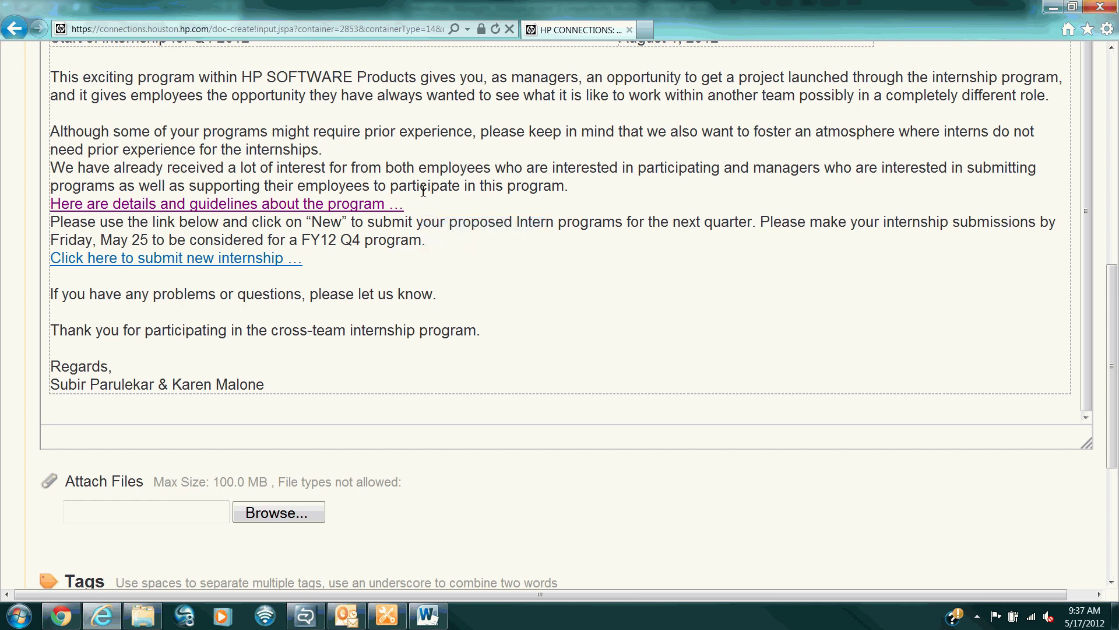
left_click(424, 208)
key("Return")
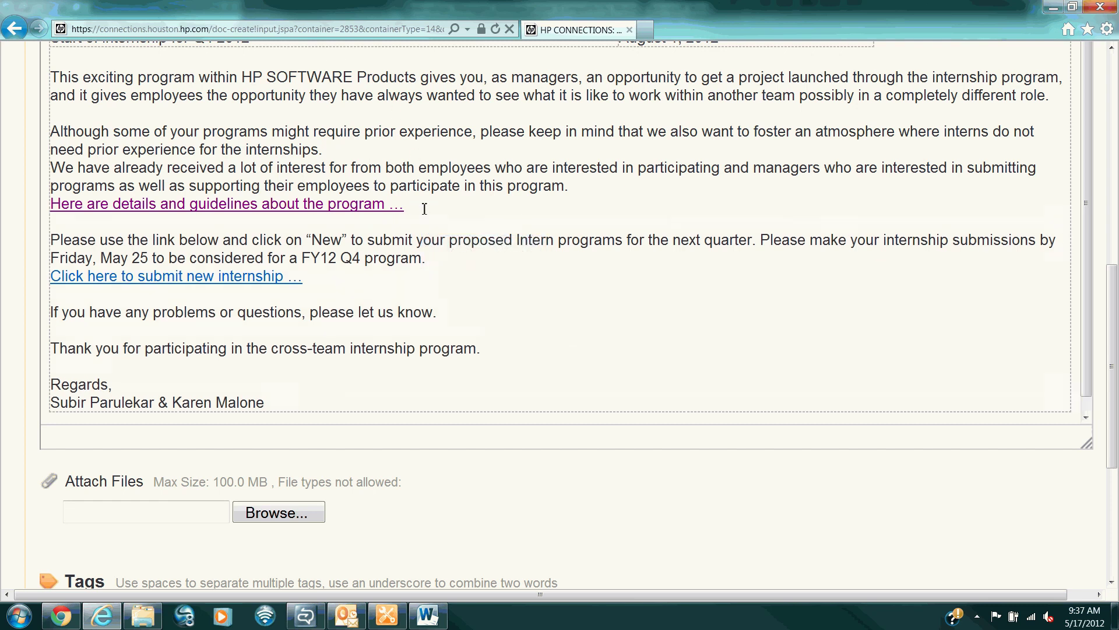
left_click(334, 154)
key("Return")
scroll(387, 258, "up", 10)
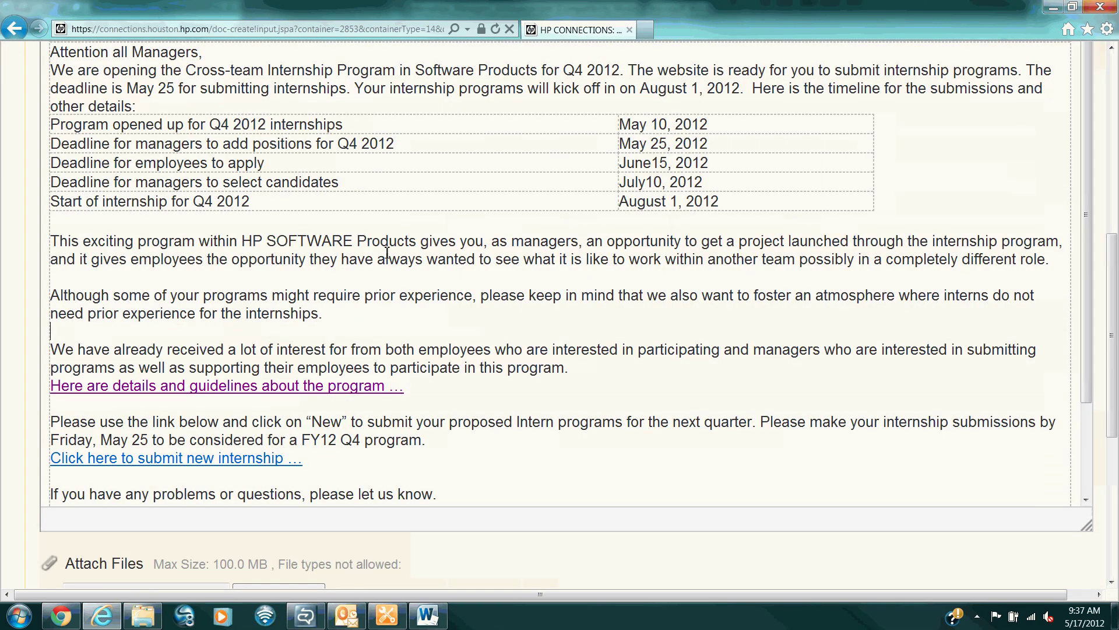
left_click(231, 217)
key("Return")
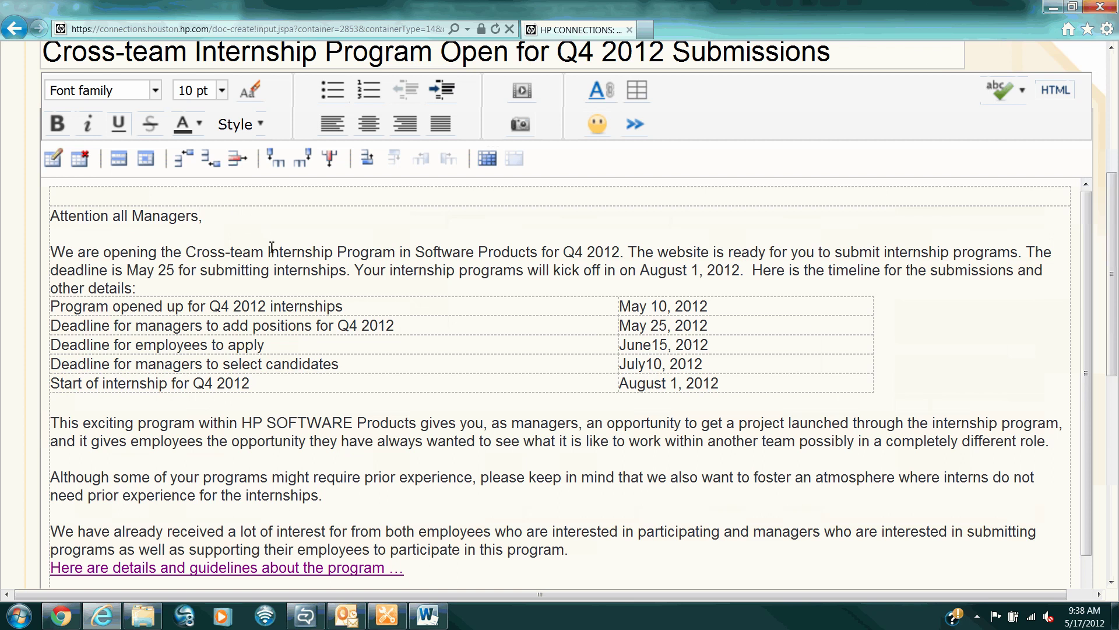
Save the Word banner picture as a PNG named 'banner' in Pictures
key("alt+Tab")
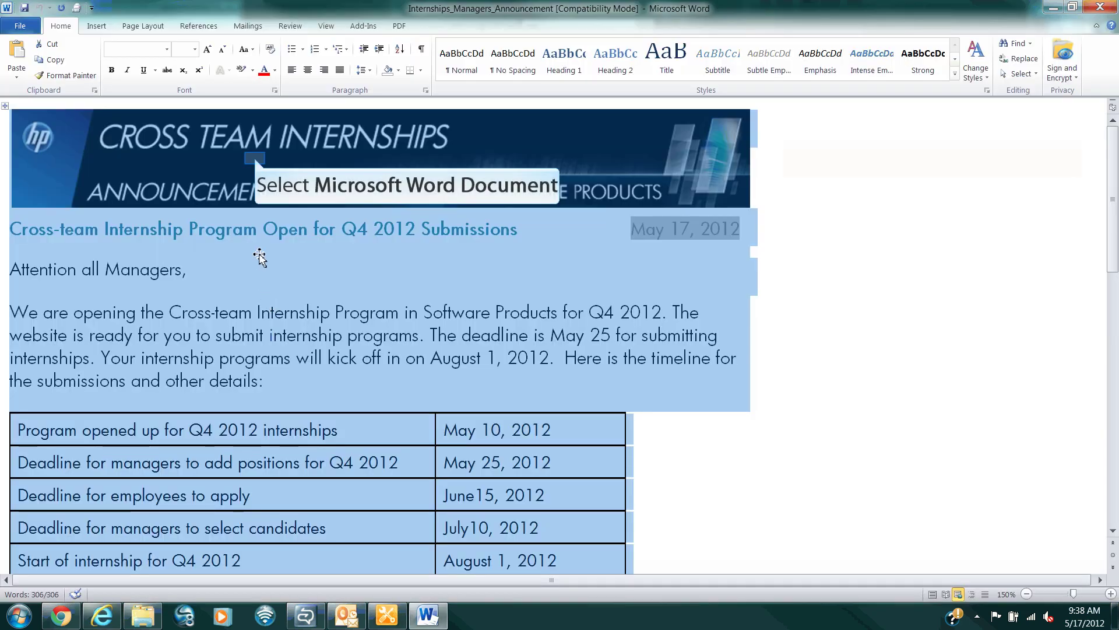
right_click(263, 161)
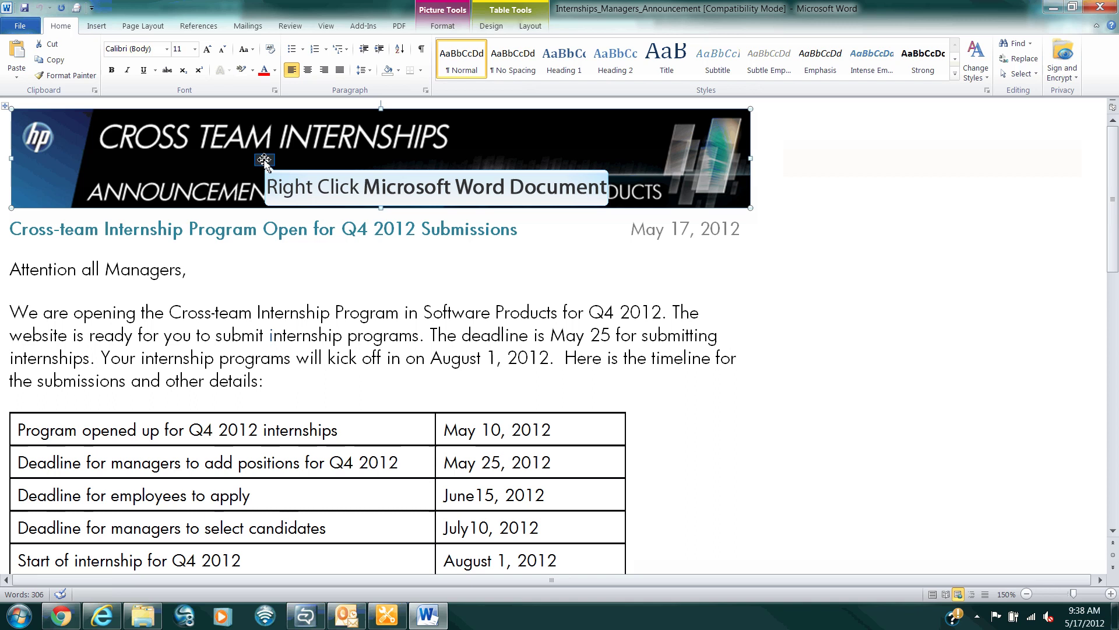
right_click(265, 161)
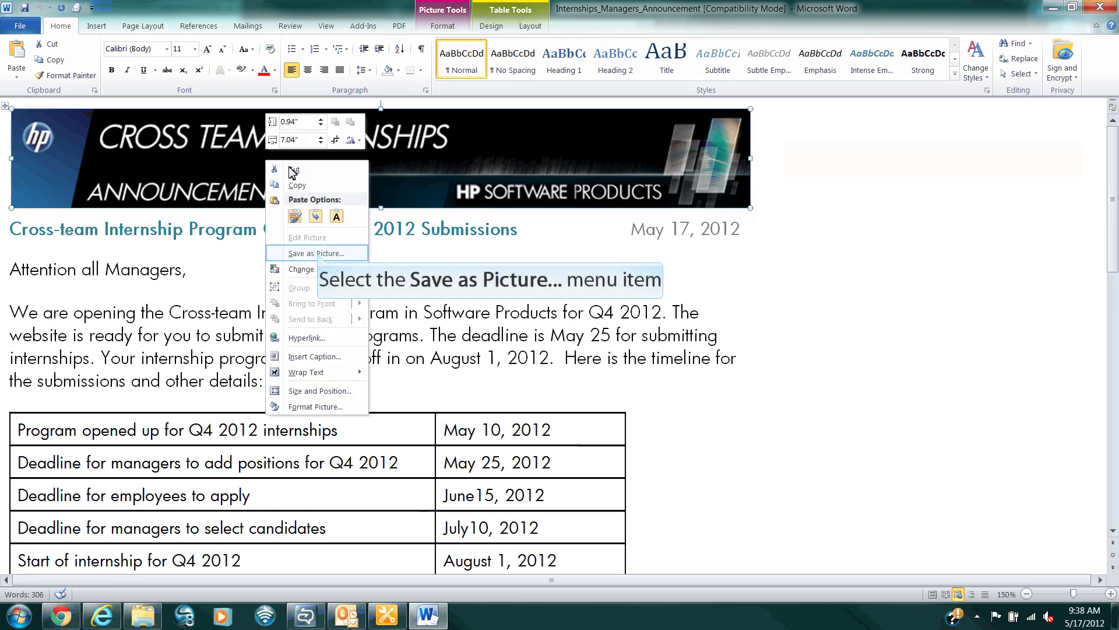
left_click(318, 253)
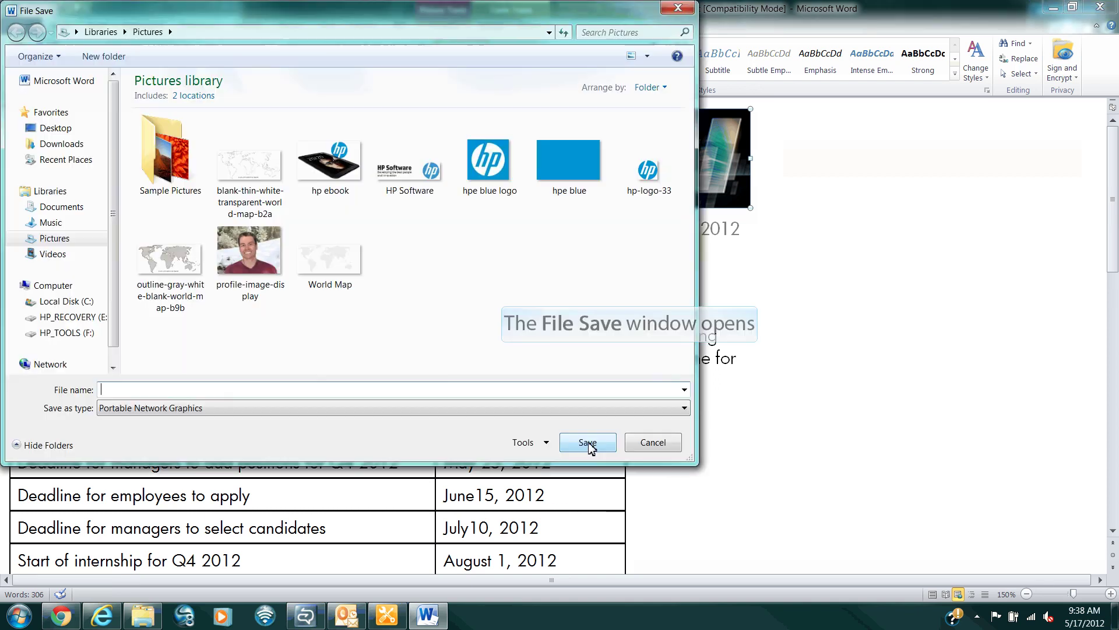
type("b")
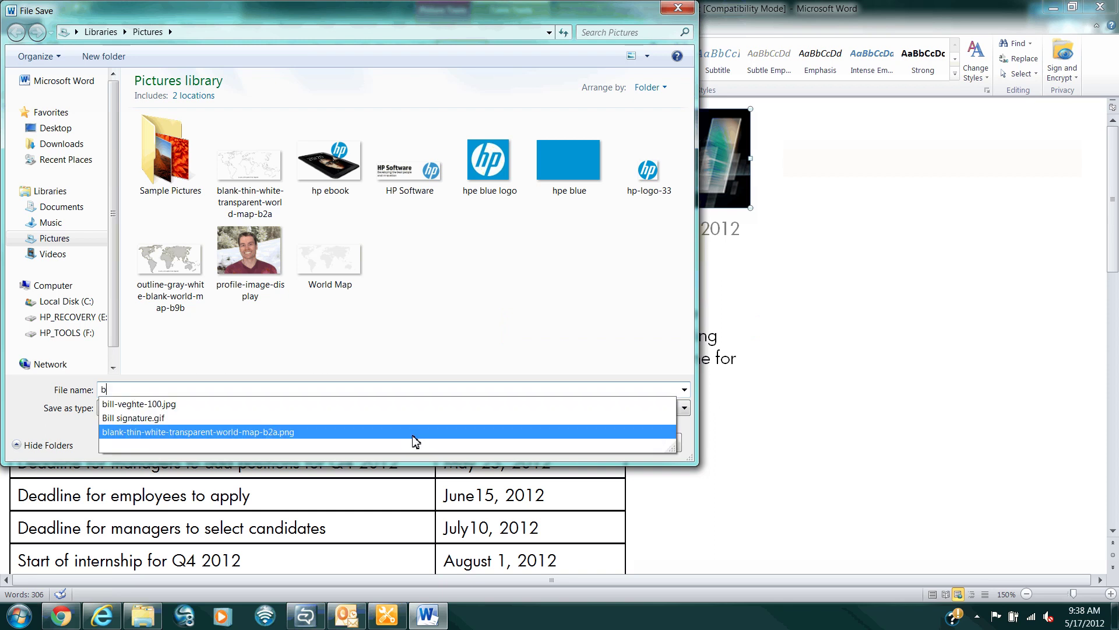
type("anner")
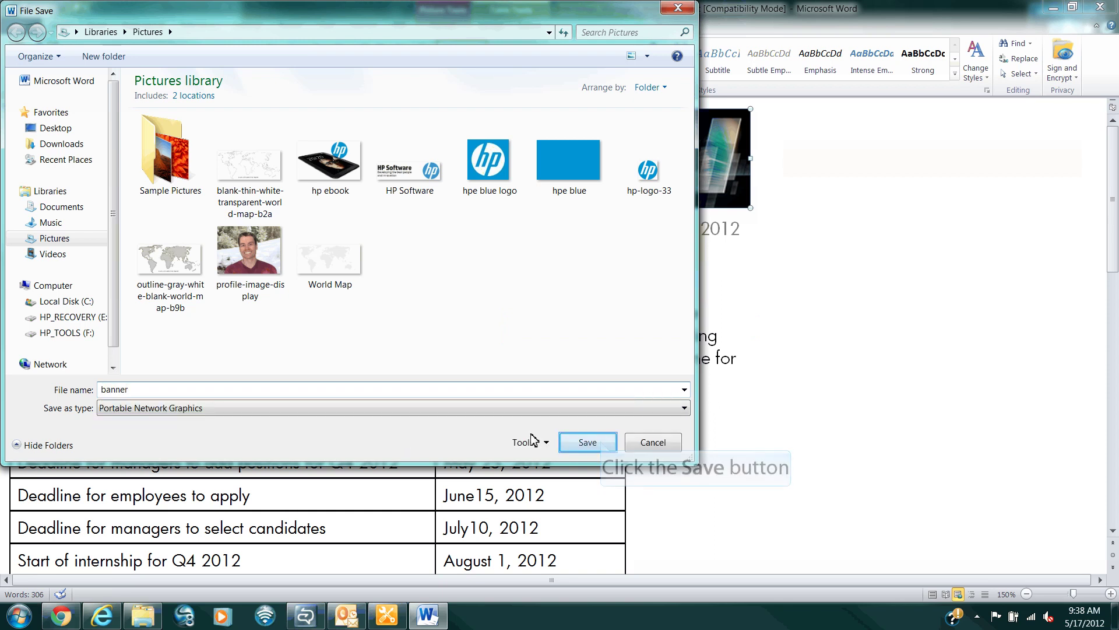
left_click(584, 442)
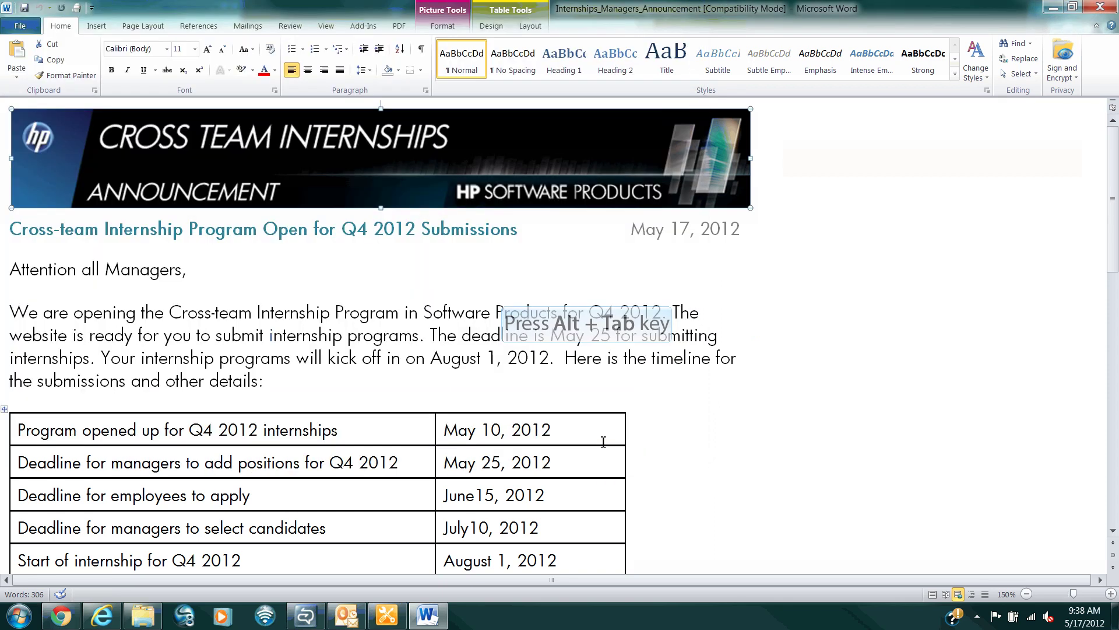
key("alt+Tab")
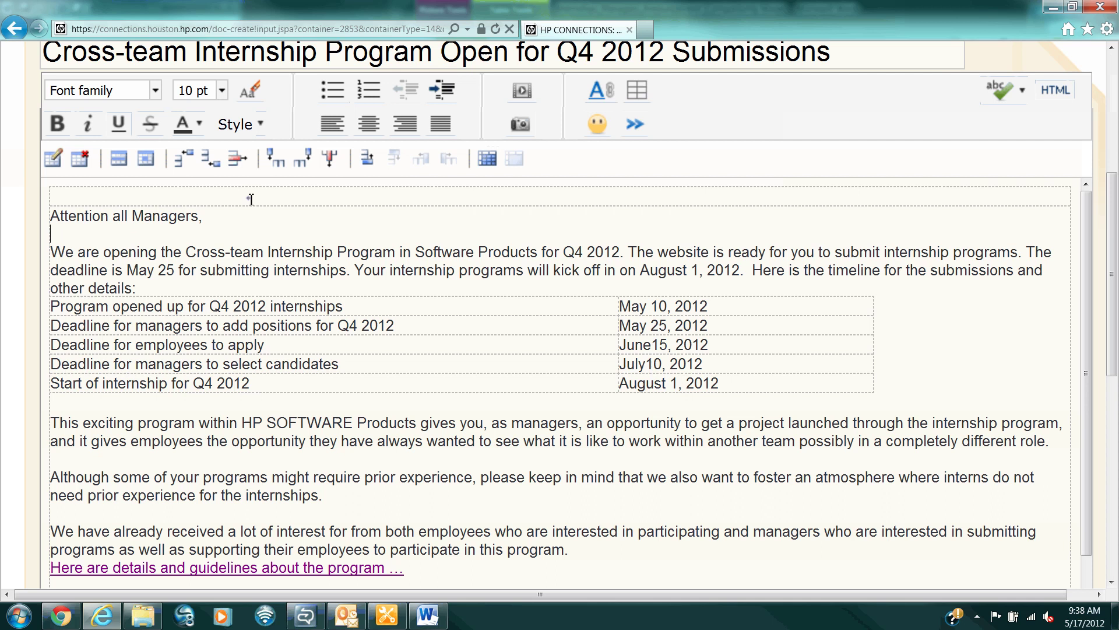
Insert the saved banner image from the computer into the empty top line of the body
left_click(252, 199)
left_click(521, 124)
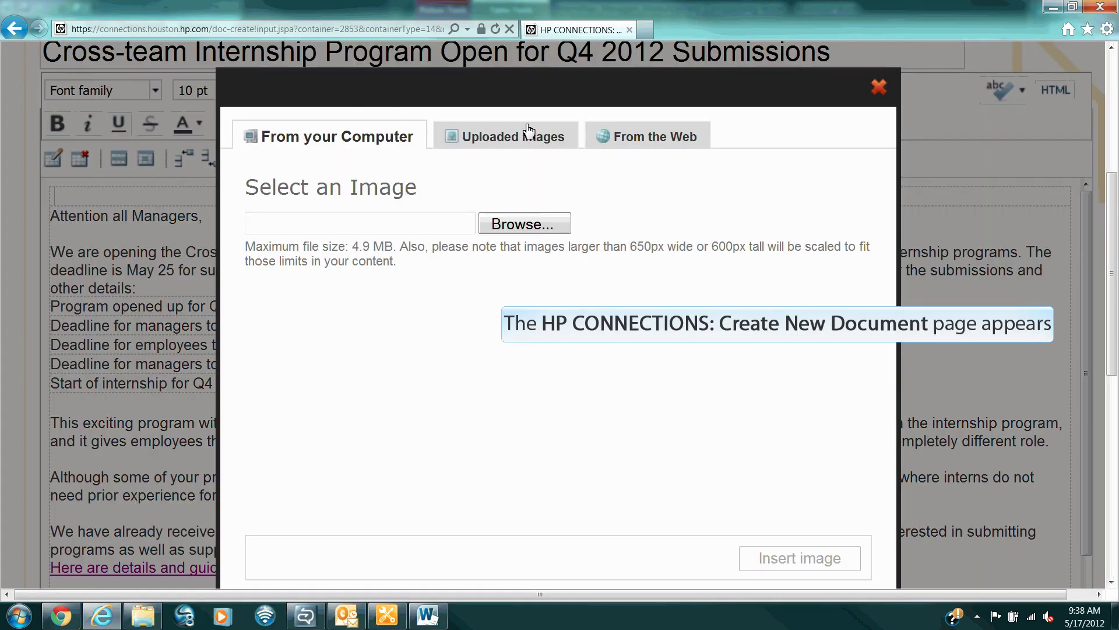
left_click(520, 225)
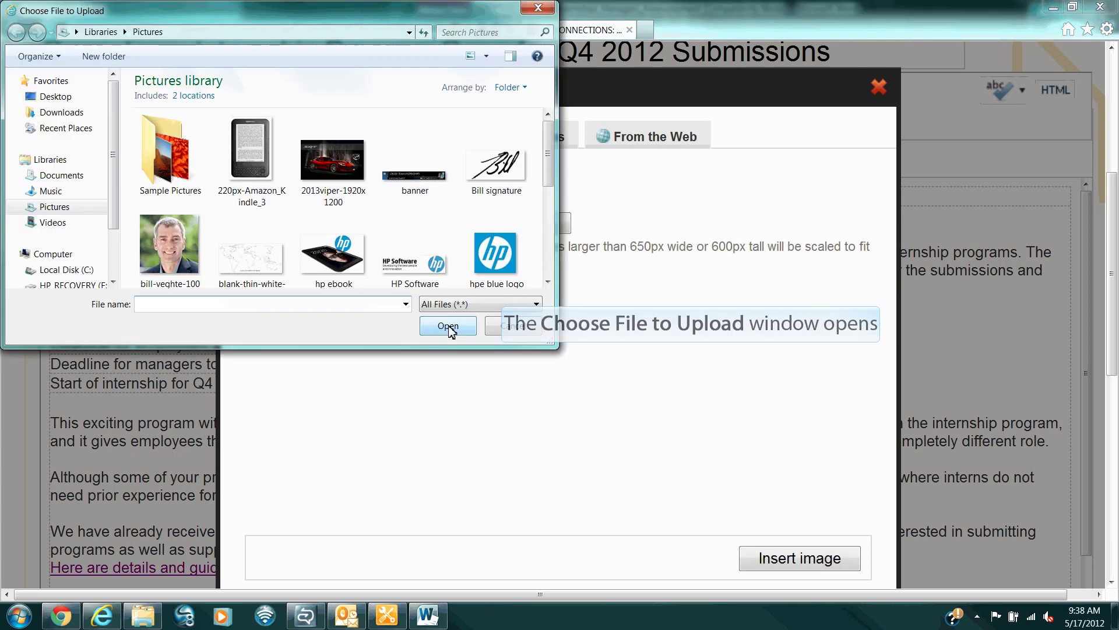
left_click(408, 182)
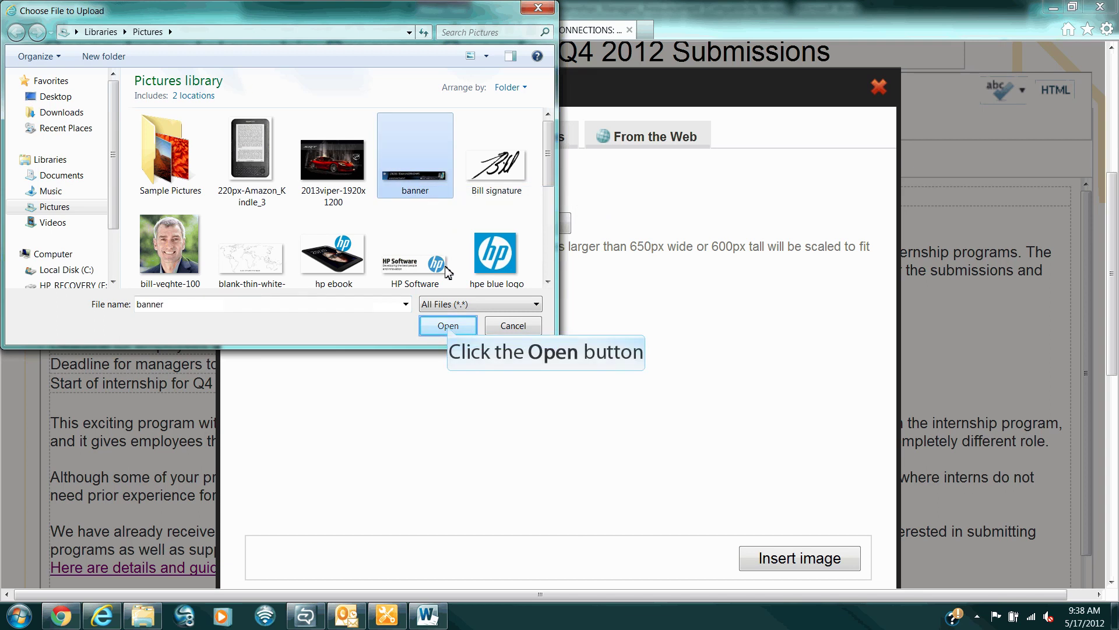
left_click(449, 326)
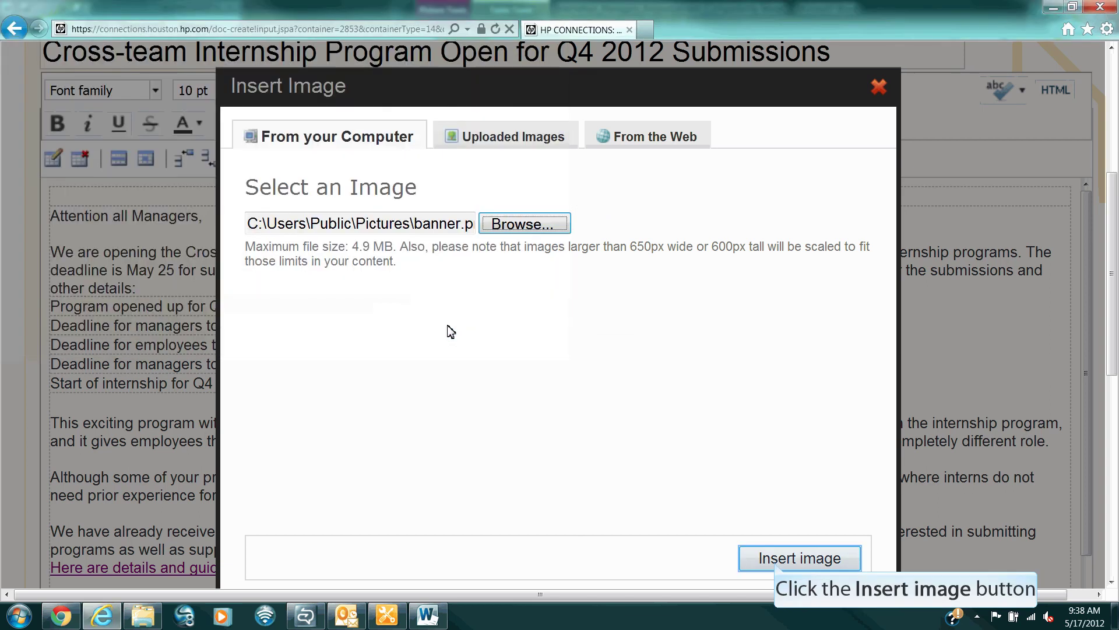
left_click(777, 563)
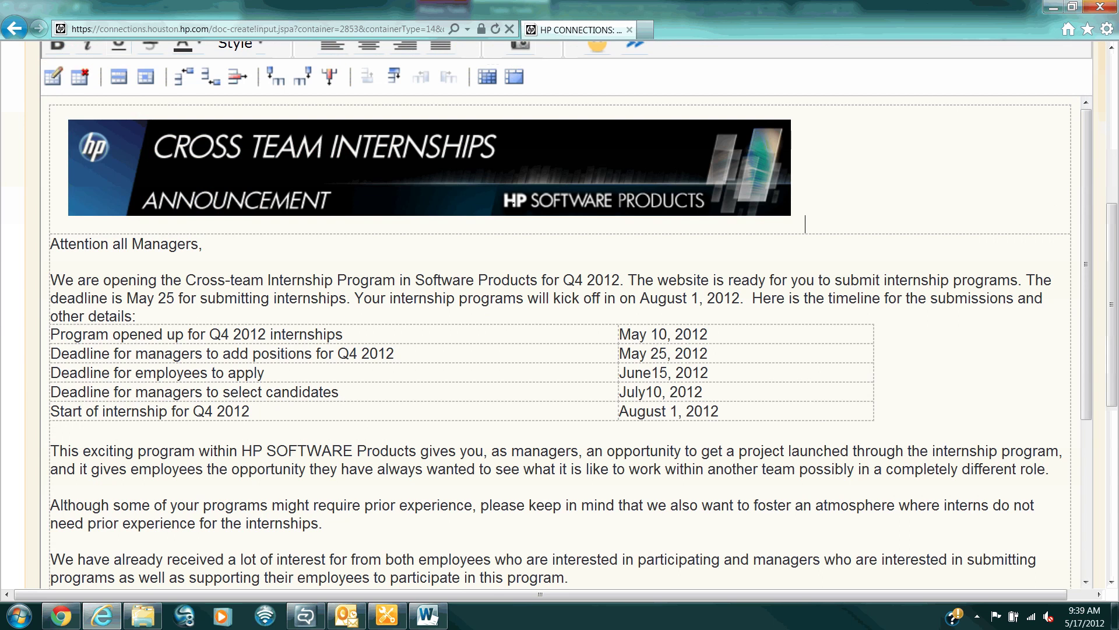
Format the 'Attention all Managers,' greeting as a Header 3 heading
left_click_drag(225, 245, 62, 248)
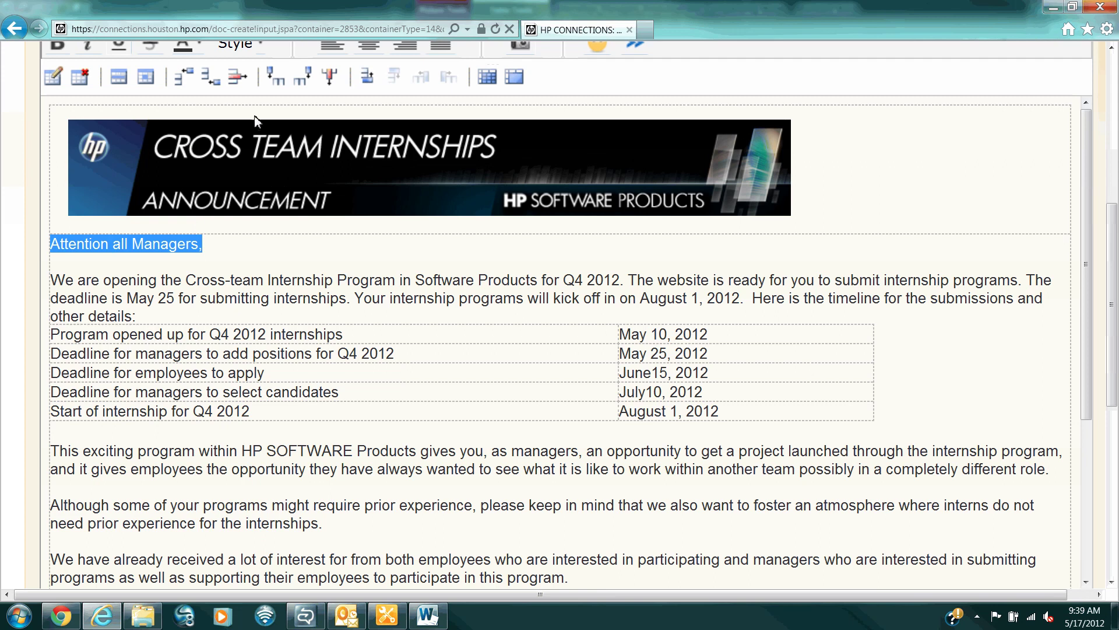
scroll(260, 102, "up", 2)
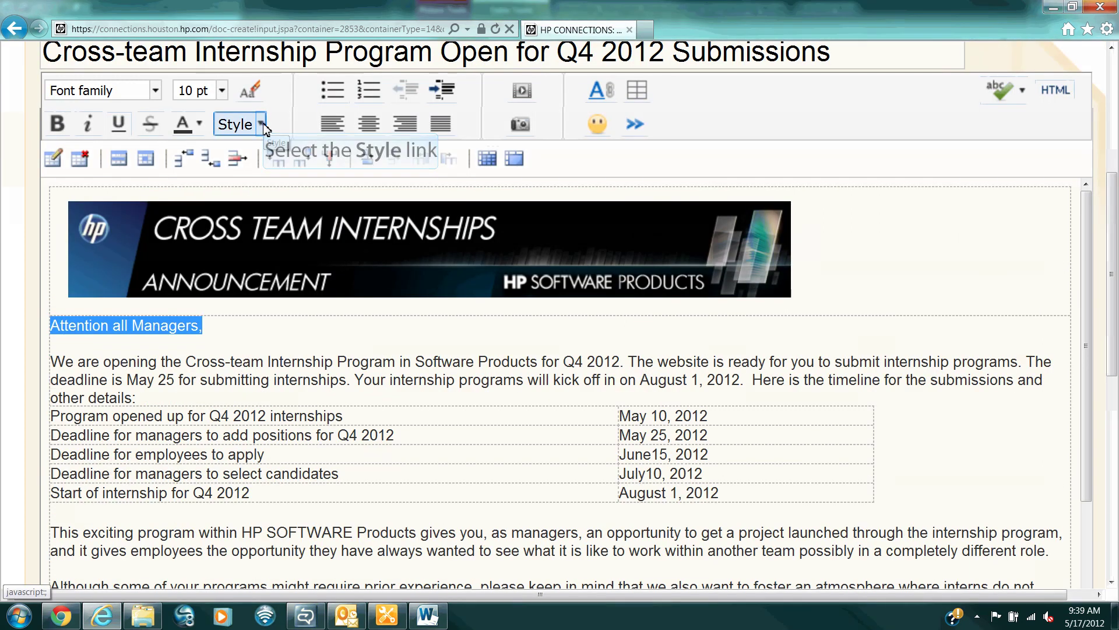
left_click(262, 124)
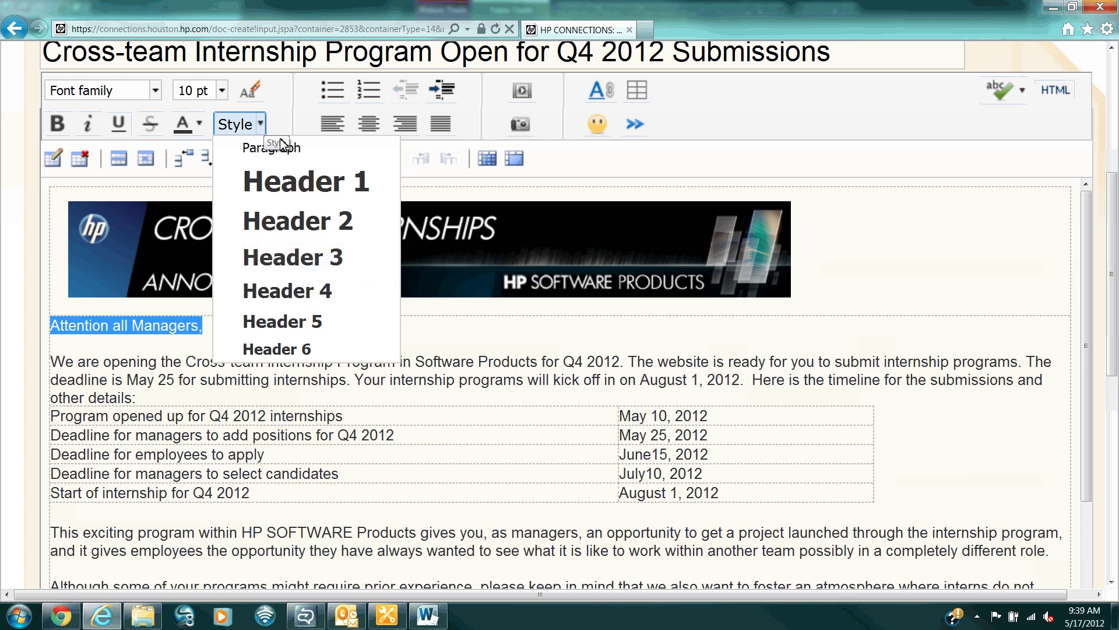
left_click(297, 267)
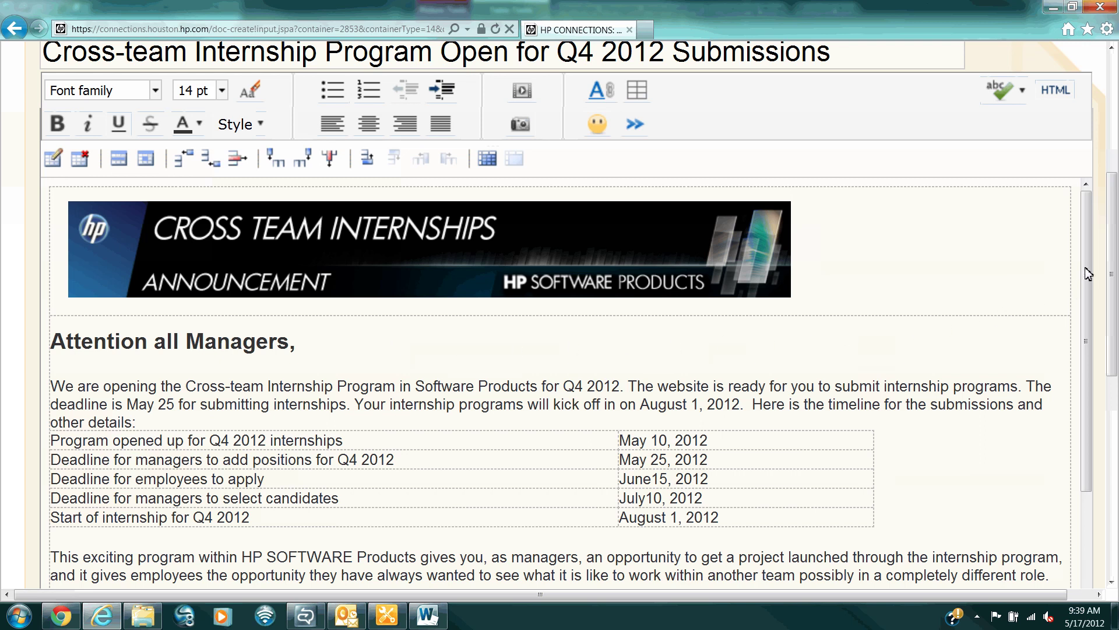
left_click_drag(1089, 274, 1089, 384)
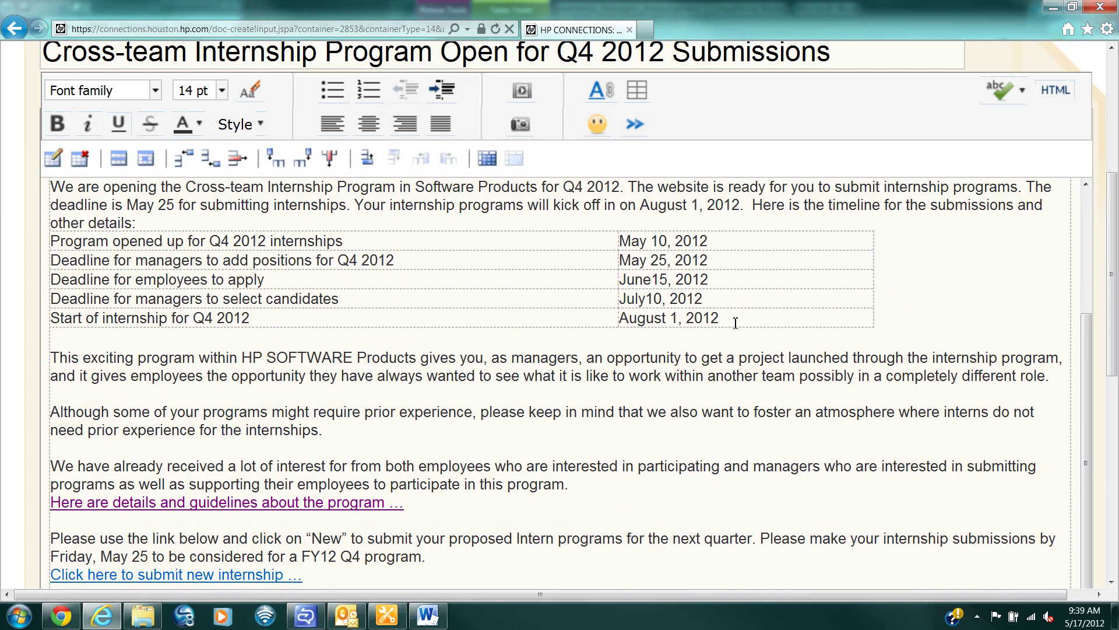
Add the tags test, formatting, microsoft and word to the document
scroll(734, 323, "down", 10)
left_click(182, 378)
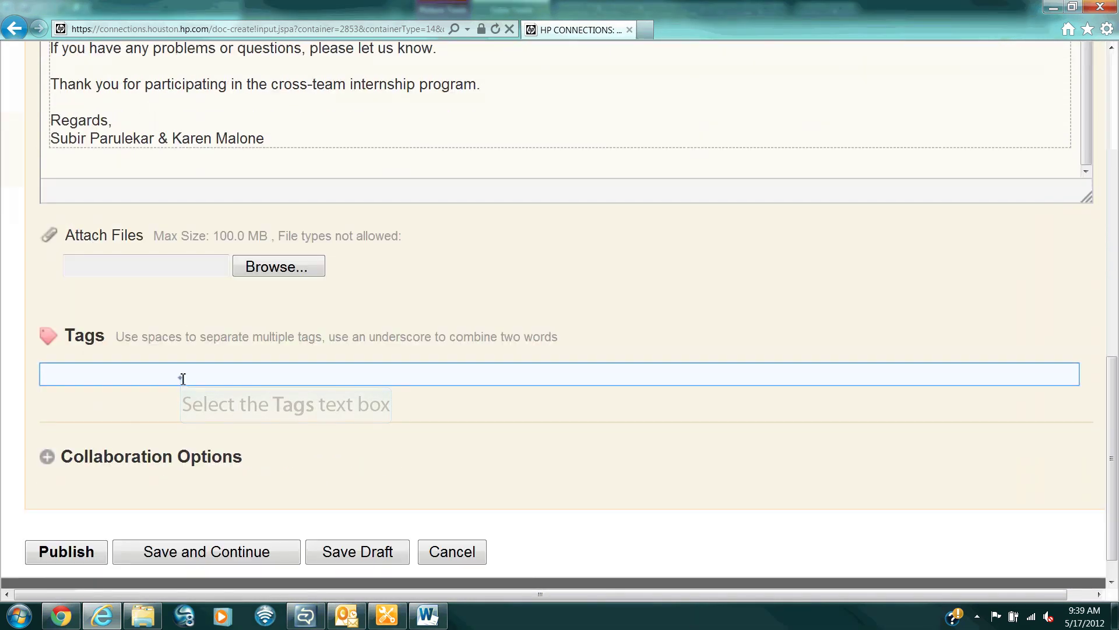
left_click(183, 379)
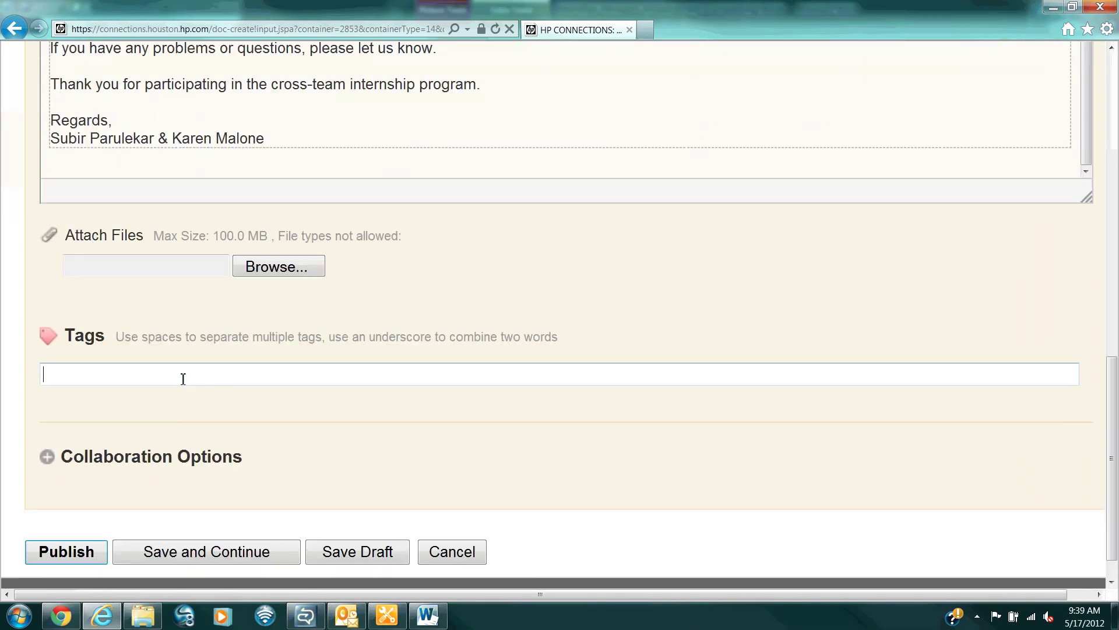
type("test f")
type("ormatin")
type("ting ")
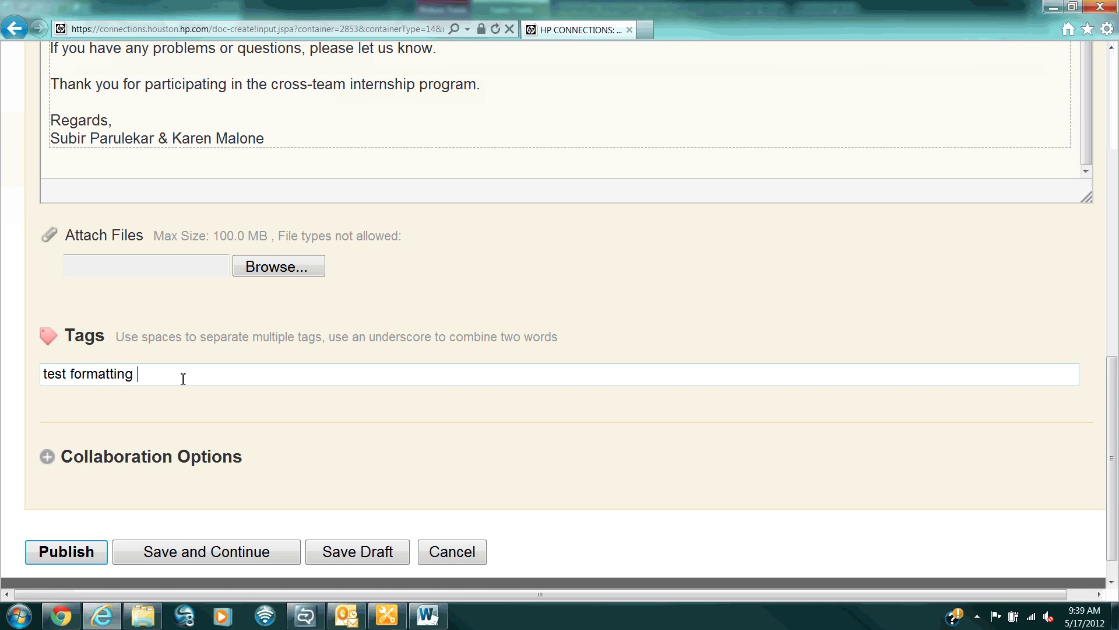
type("microsoft word")
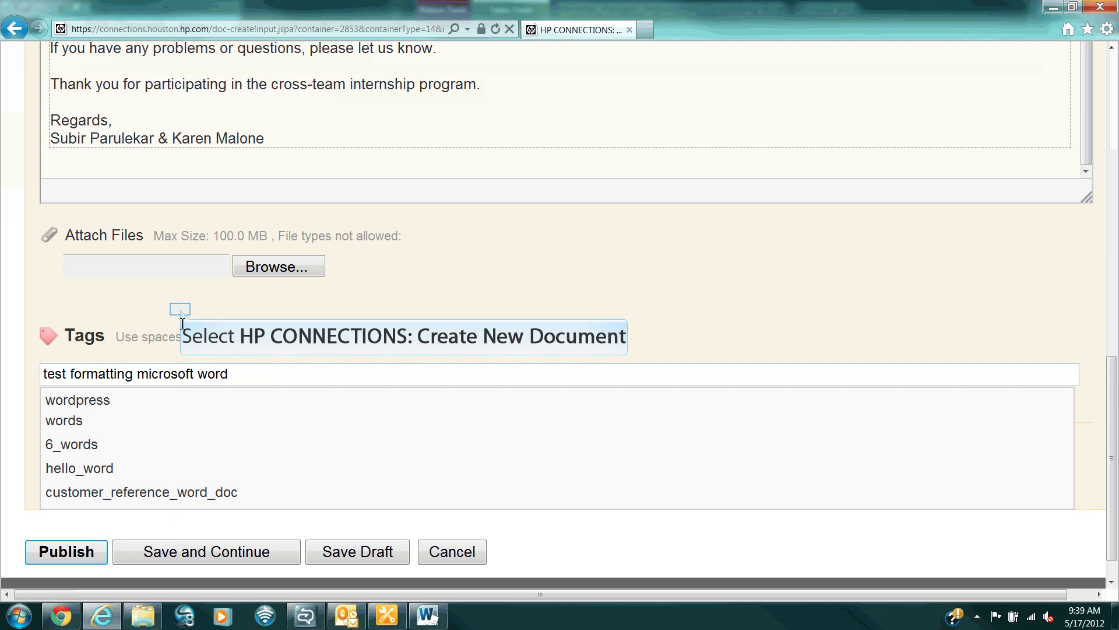
left_click(157, 317)
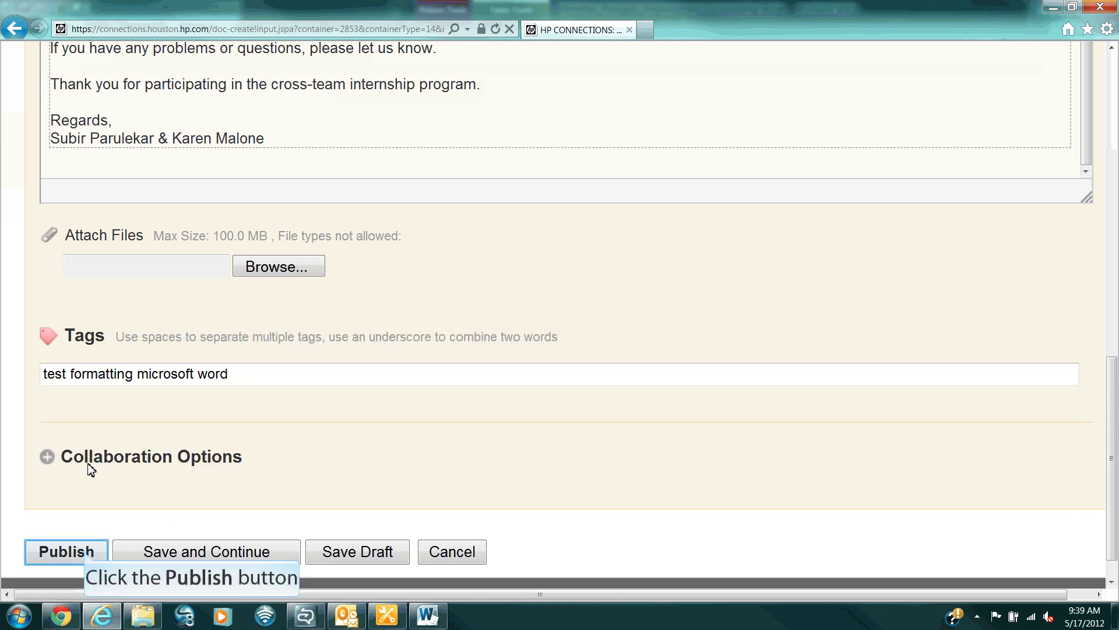
Publish the document and view the finished announcement page
left_click(86, 551)
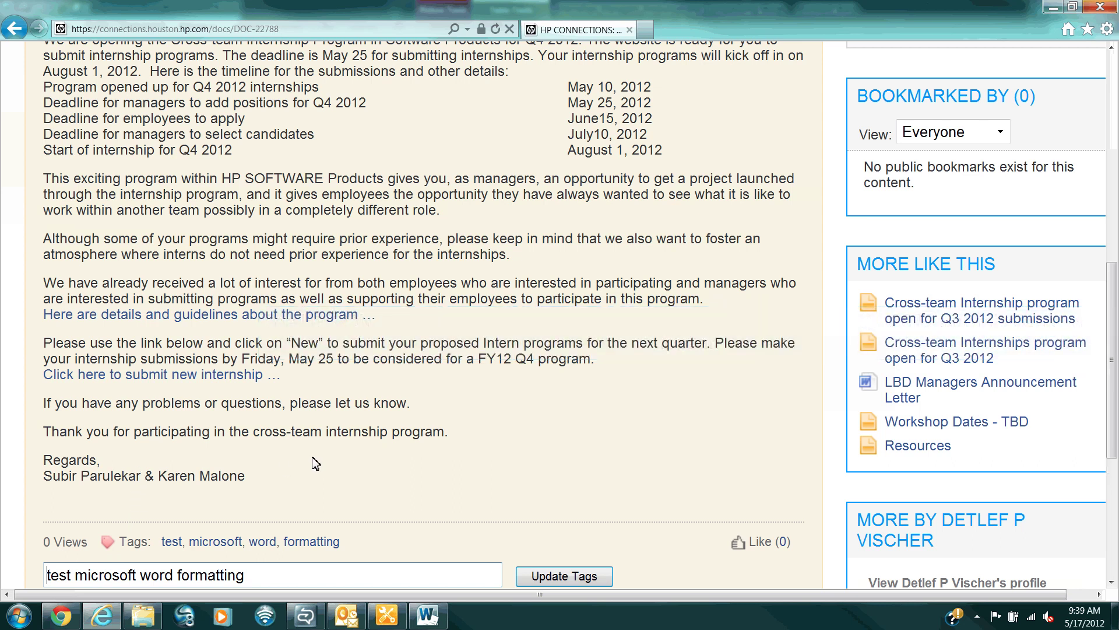
scroll(420, 366, "up", 3)
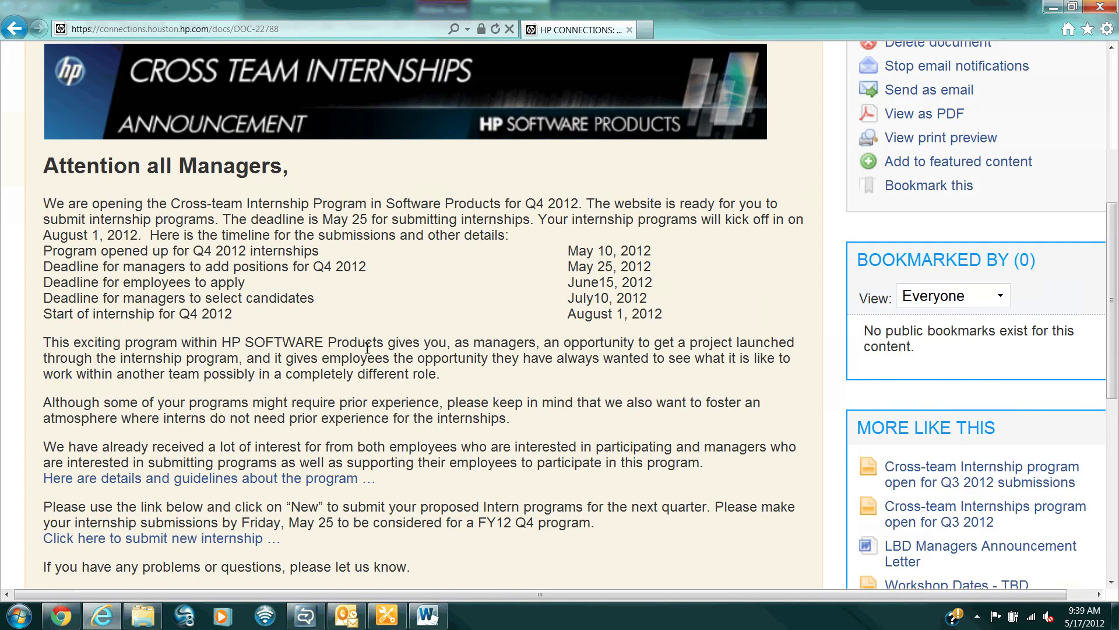
scroll(367, 348, "up", 3)
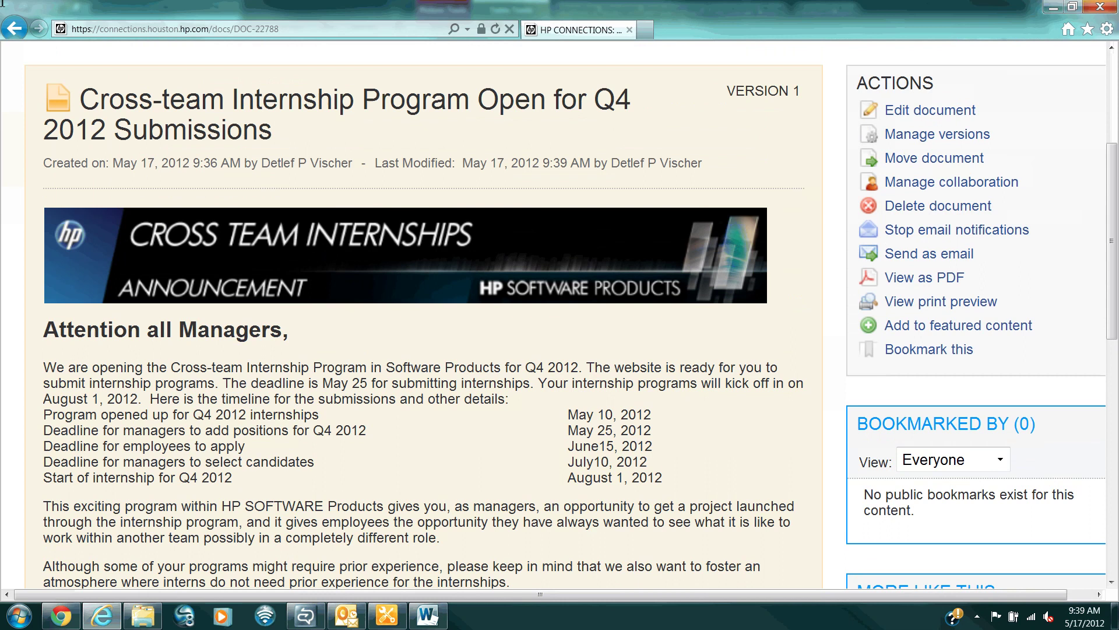